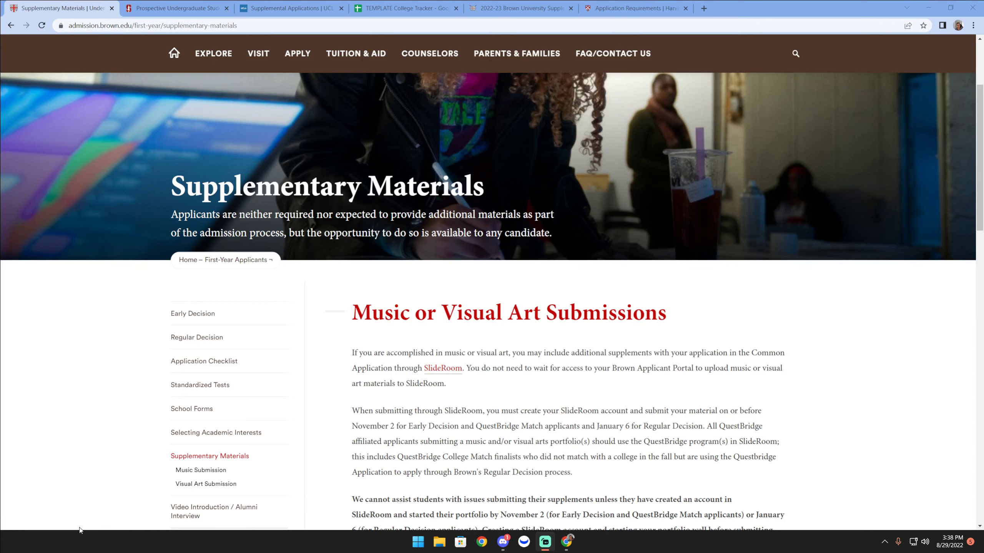
Step: Scroll Brown's Supplementary Materials page to the Music or Visual Art Submissions section
left_click(520, 392)
scroll(510, 388, "up", 4)
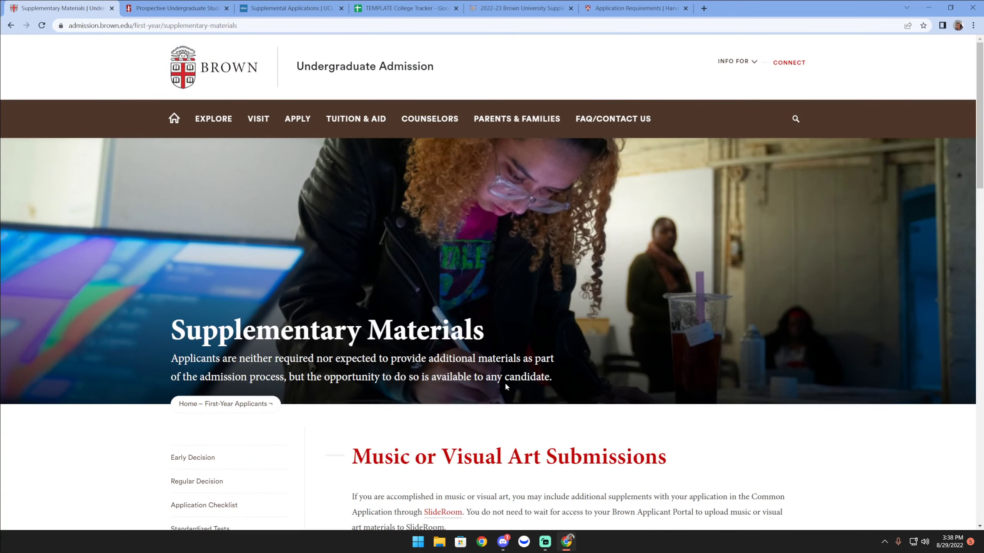
scroll(504, 382, "down", 5)
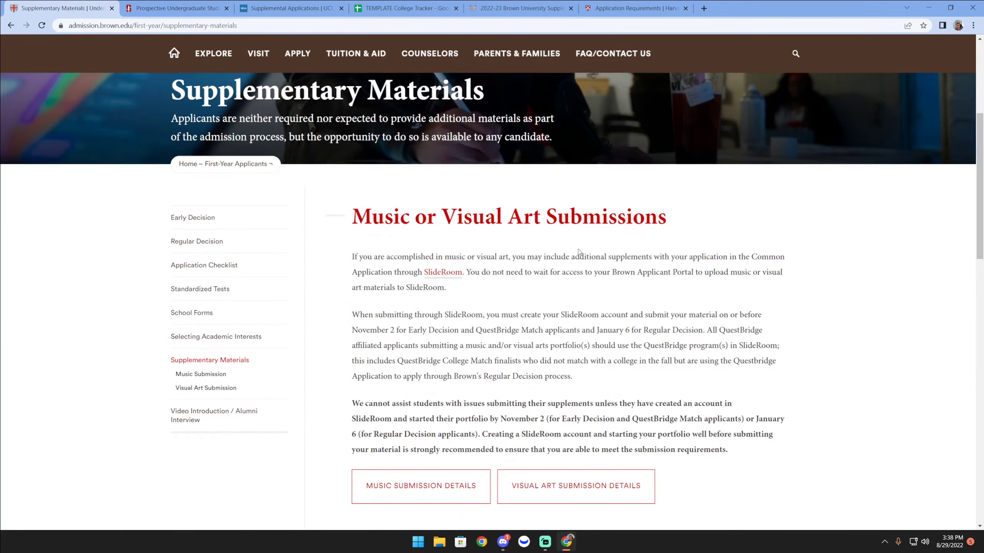
scroll(579, 252, "down", 2)
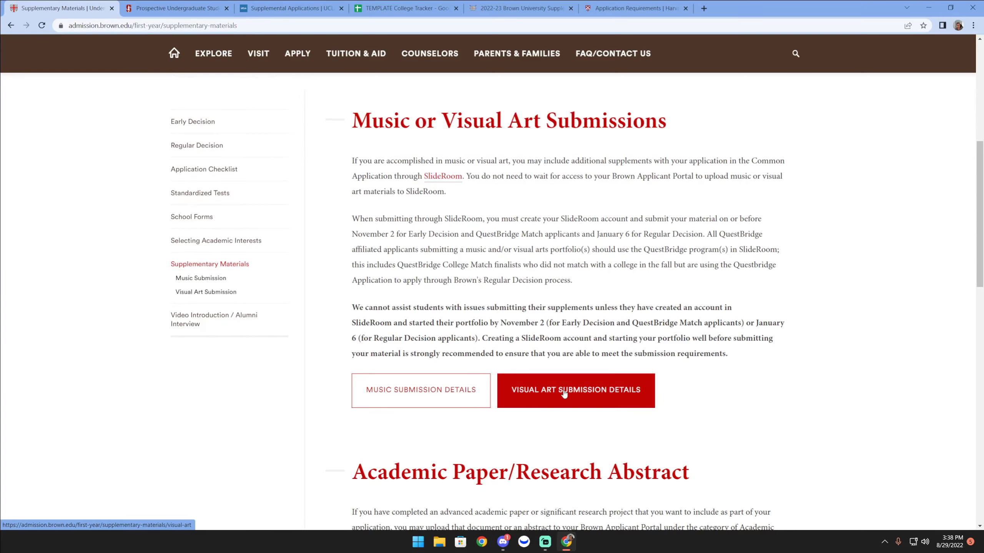
Step: Review Brown's visual art requirements (15 images, 5MB each, $10 fee), then go back
left_click(545, 400)
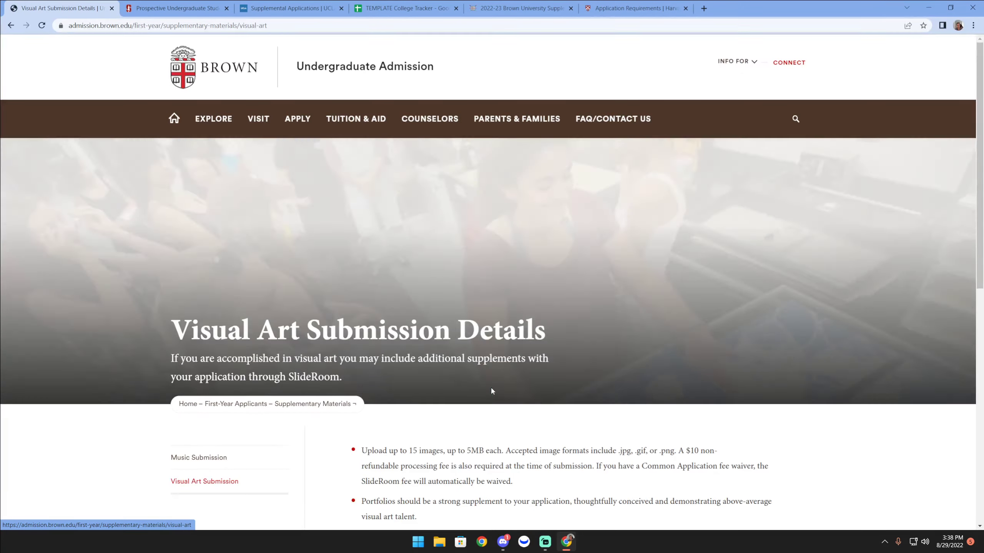
scroll(491, 390, "down", 5)
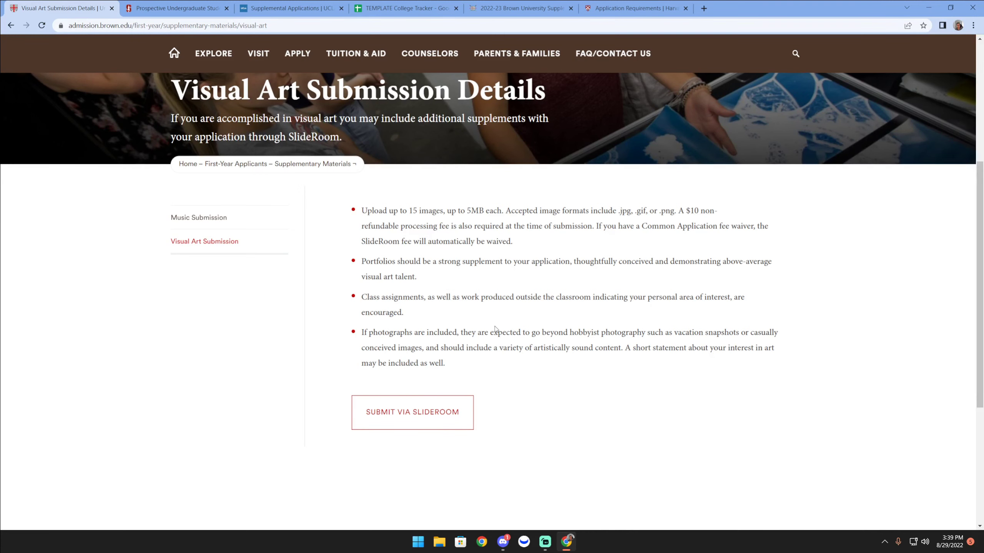
key("alt+Left")
scroll(509, 301, "up", 3)
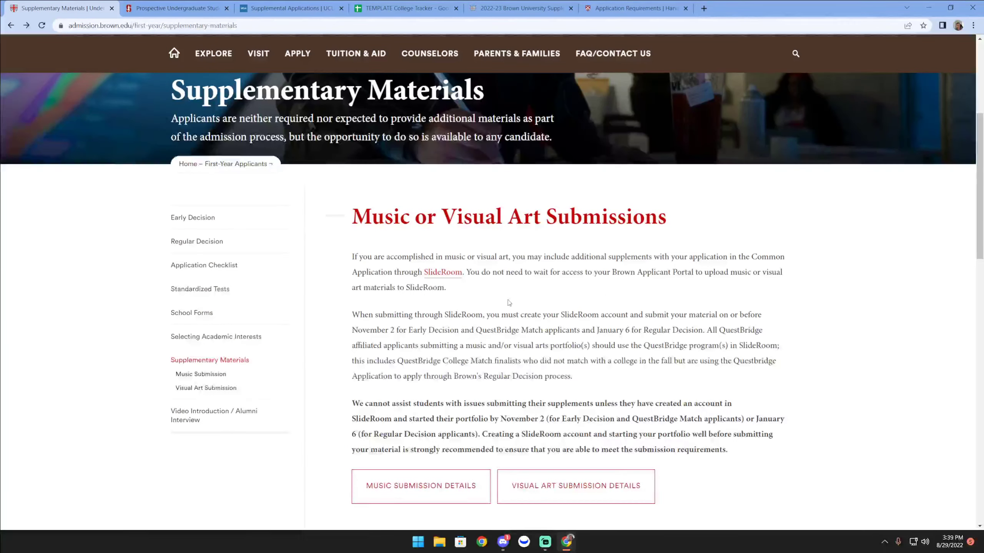
scroll(507, 301, "up", 2)
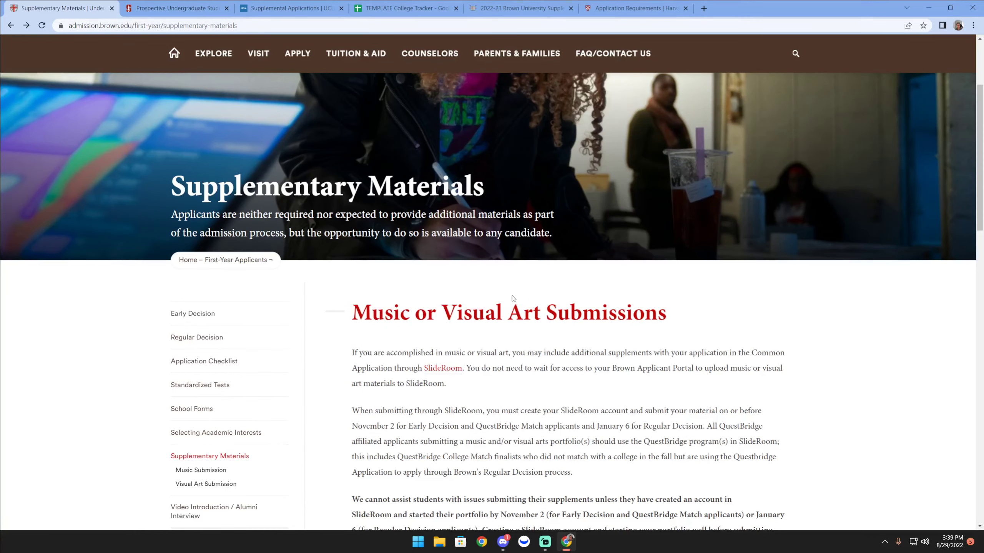
scroll(515, 296, "down", 2)
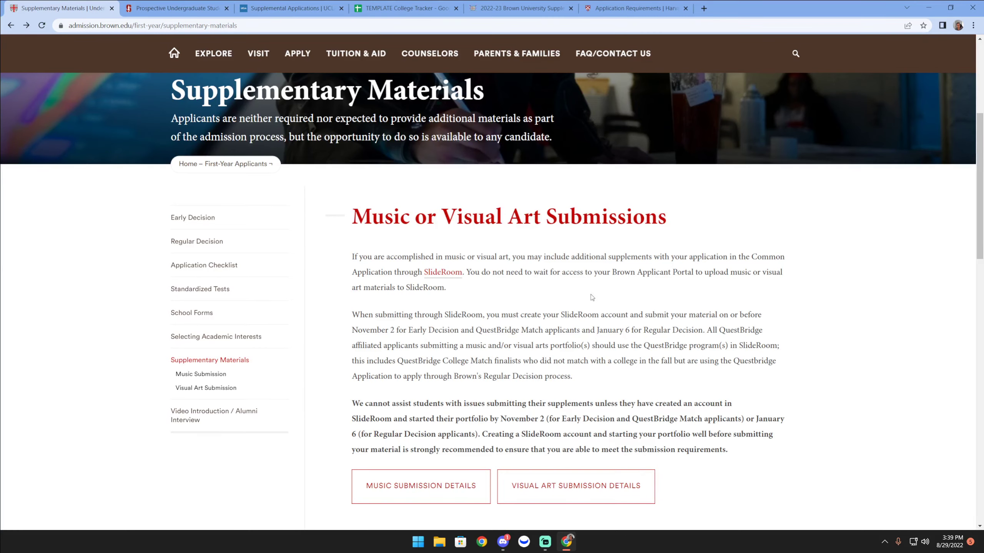
scroll(583, 293, "down", 8)
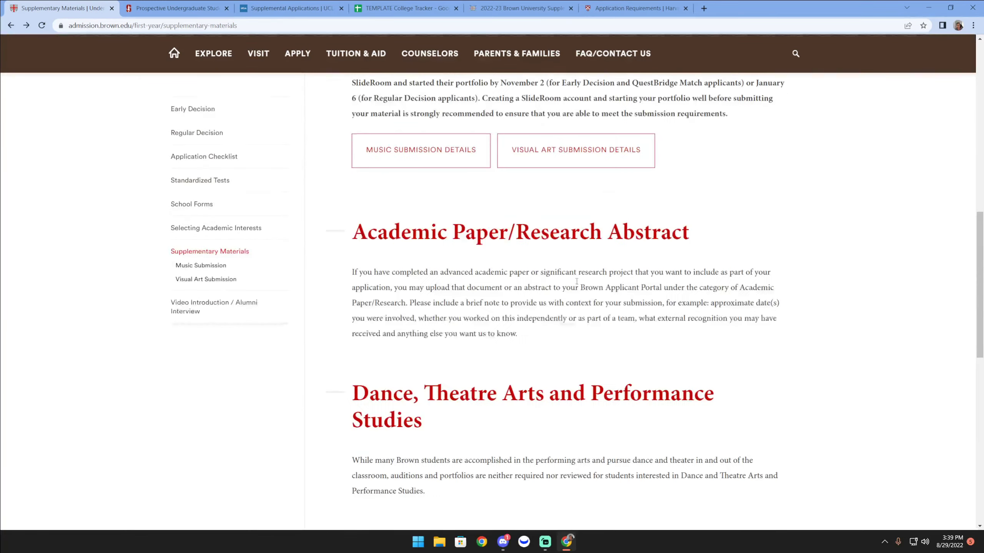
scroll(572, 274, "up", 13)
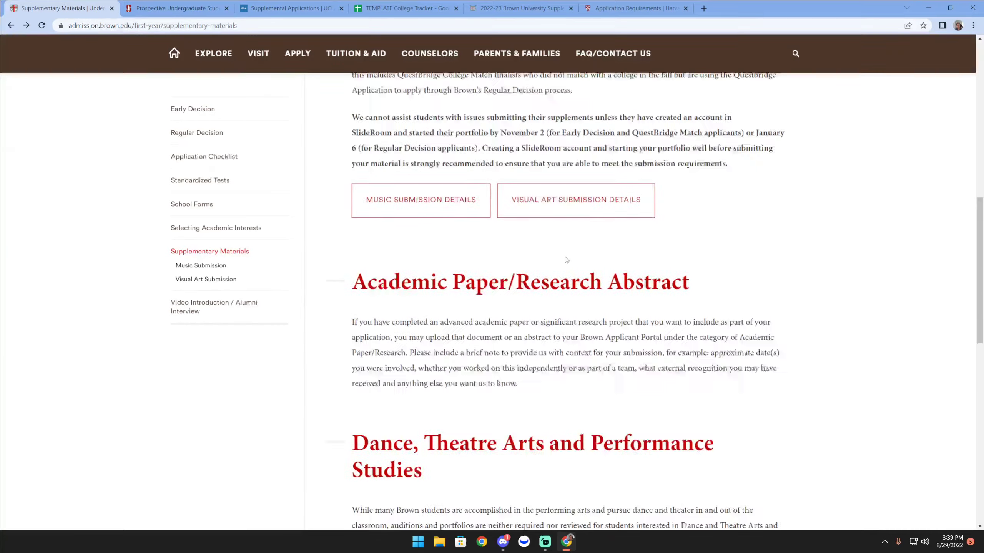
scroll(572, 274, "down", 7)
scroll(498, 155, "down", 6)
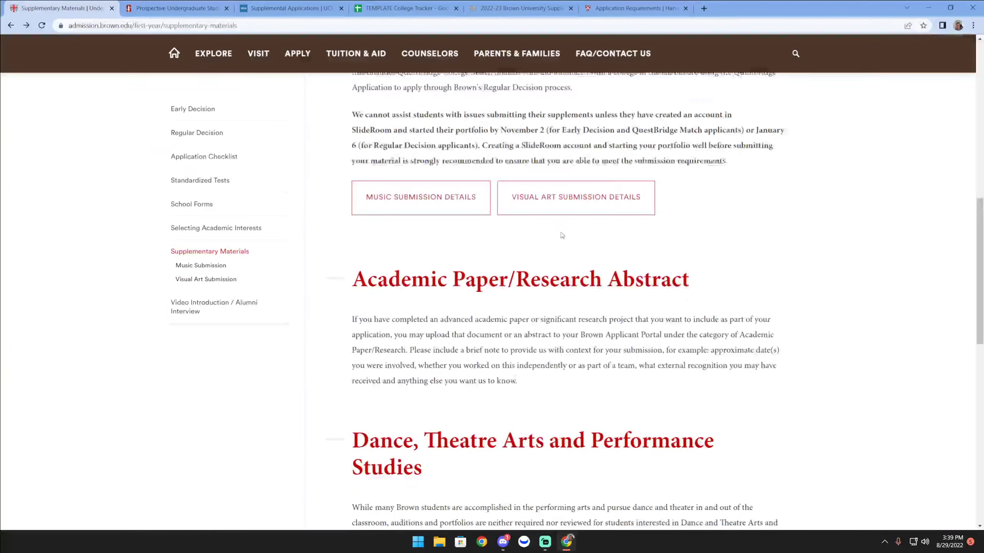
scroll(452, 186, "down", 1)
scroll(465, 217, "up", 4)
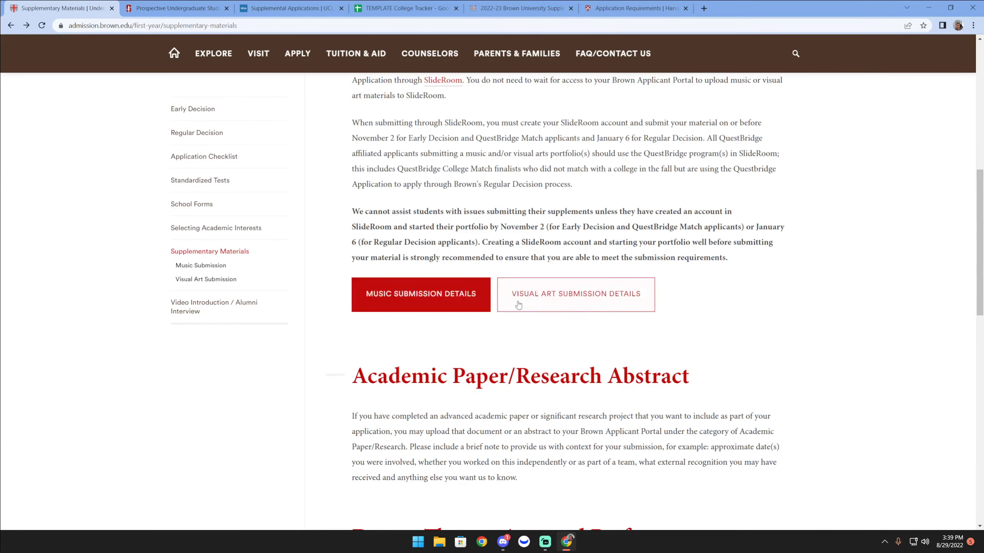
scroll(588, 314, "down", 5)
left_click_drag(354, 188, 695, 194)
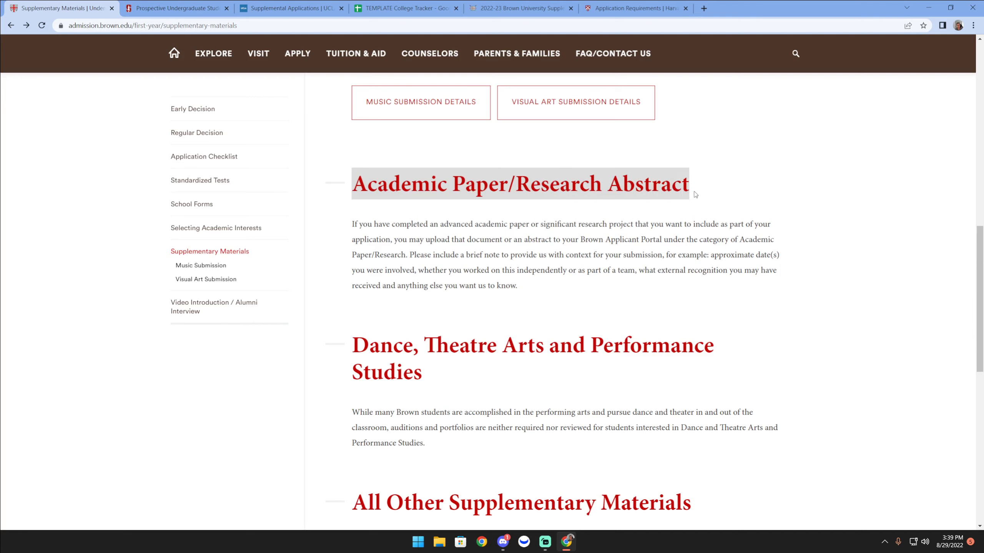
left_click(695, 194)
left_click_drag(581, 240, 657, 244)
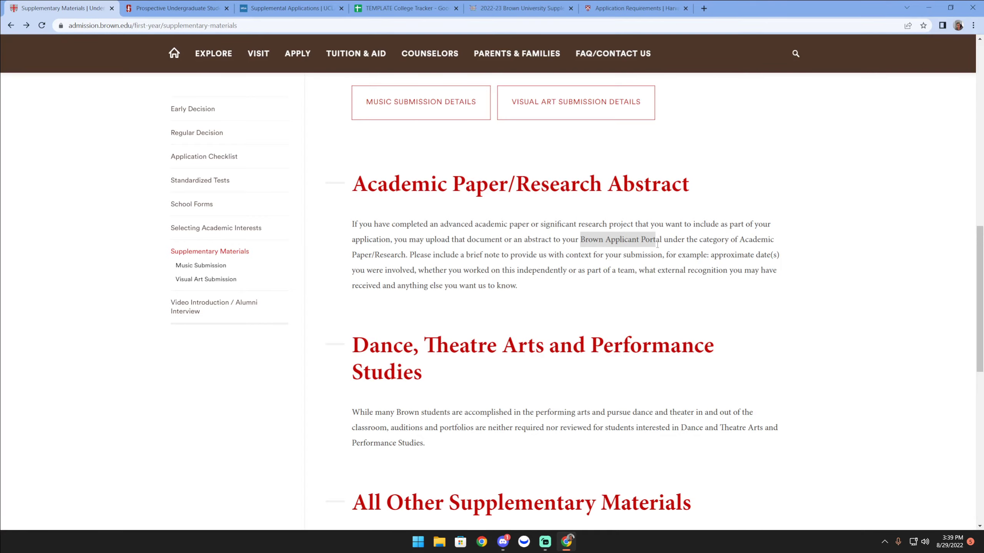
left_click(657, 245)
scroll(489, 221, "down", 8)
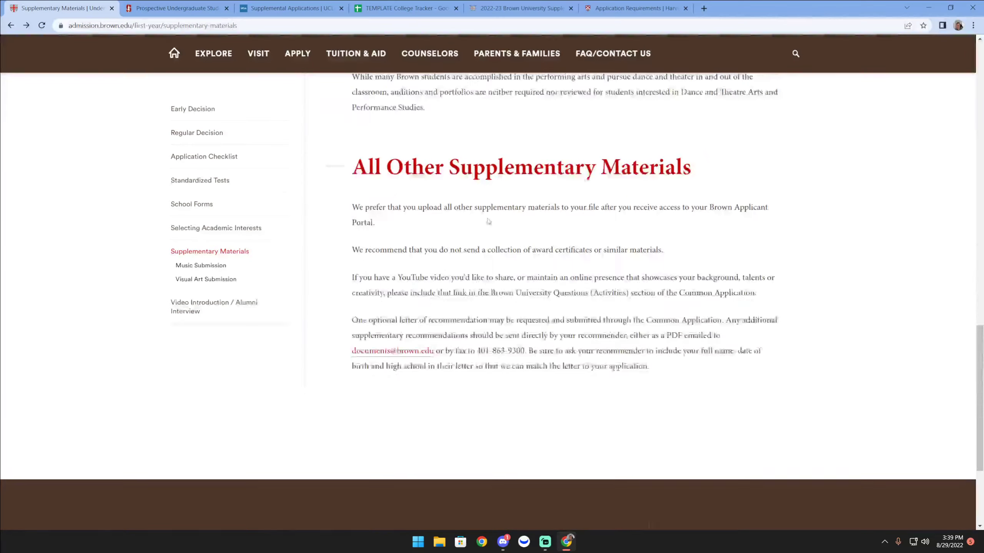
scroll(488, 221, "up", 8)
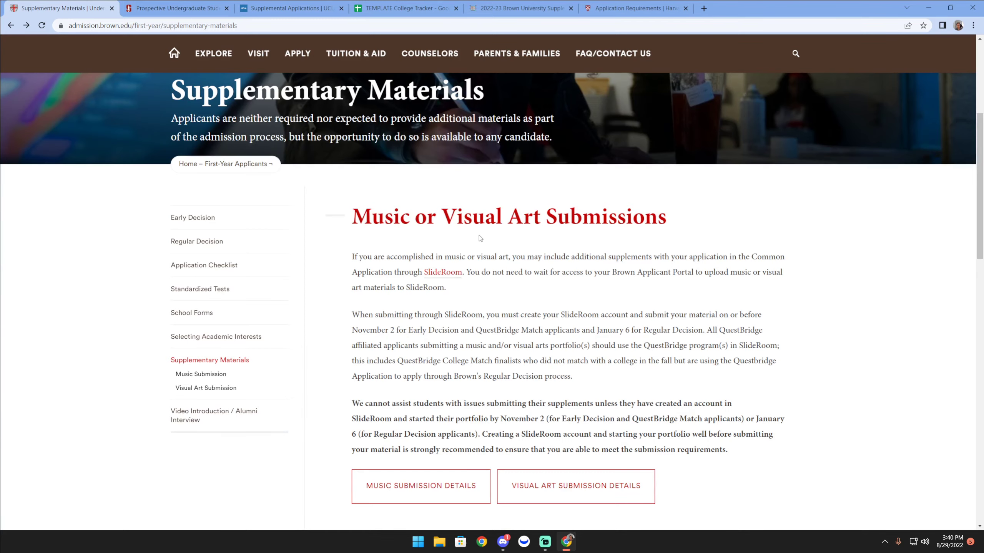
scroll(482, 232, "down", 10)
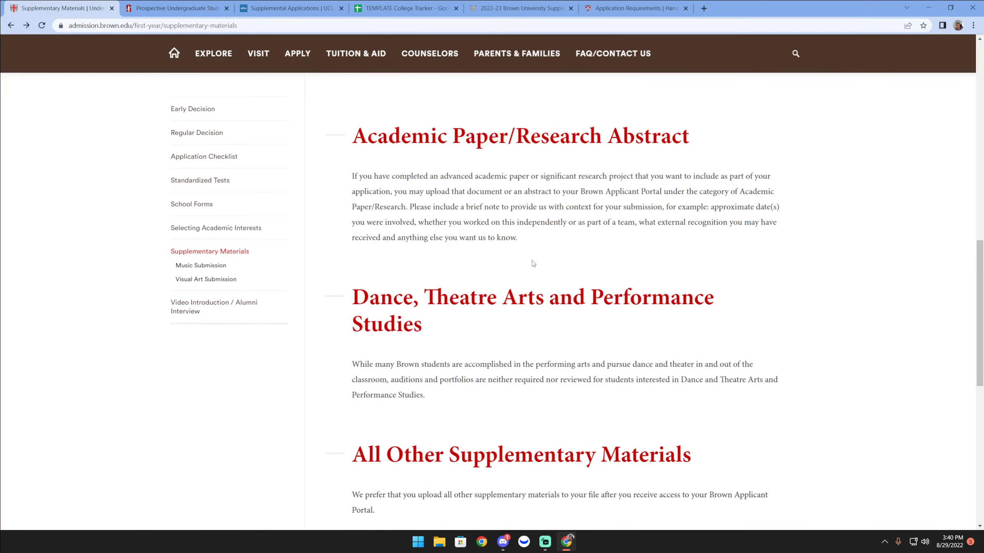
scroll(534, 264, "down", 2)
scroll(535, 264, "up", 14)
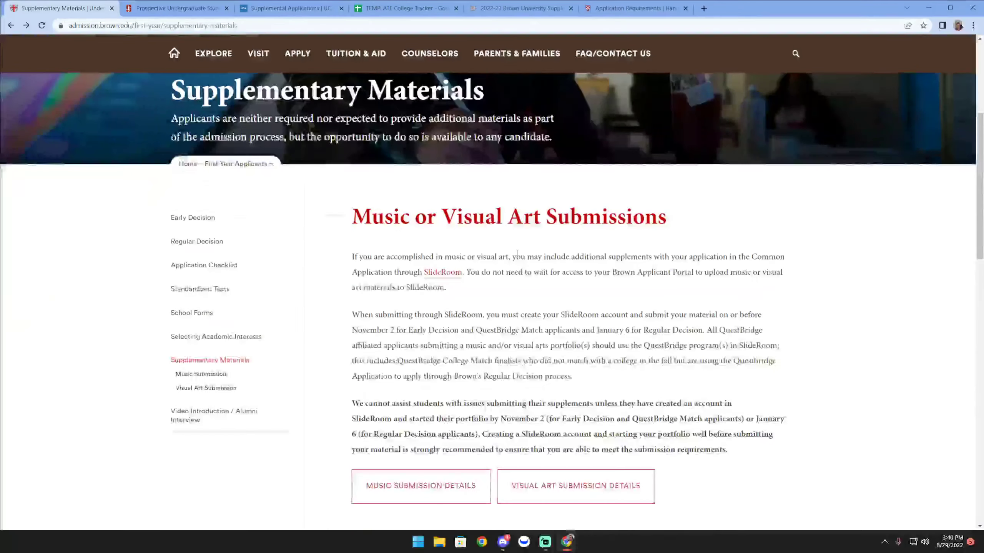
Step: Open Stanford's 'The Arts Portfolio in Music' page from the music undergraduate page
left_click(189, 9)
scroll(445, 228, "down", 10)
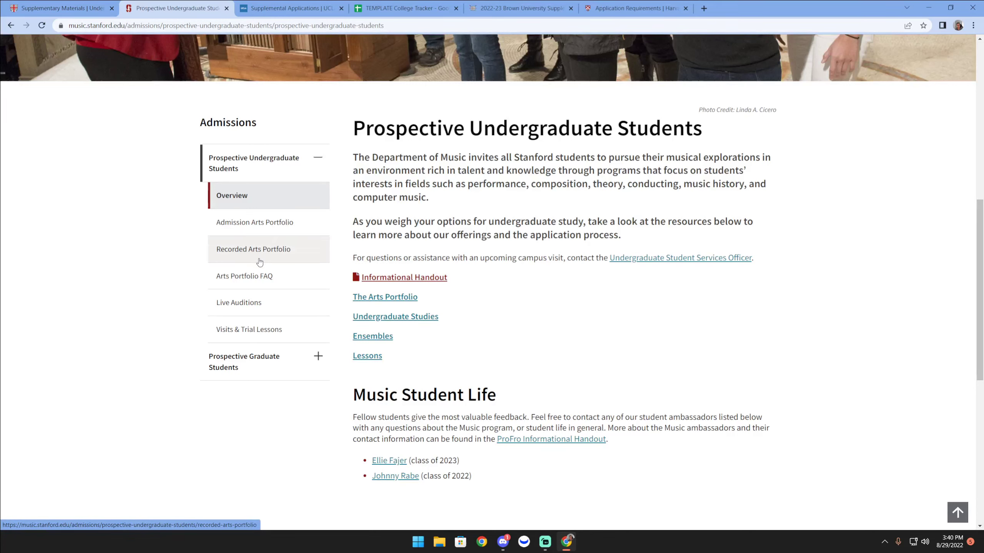
left_click(255, 227)
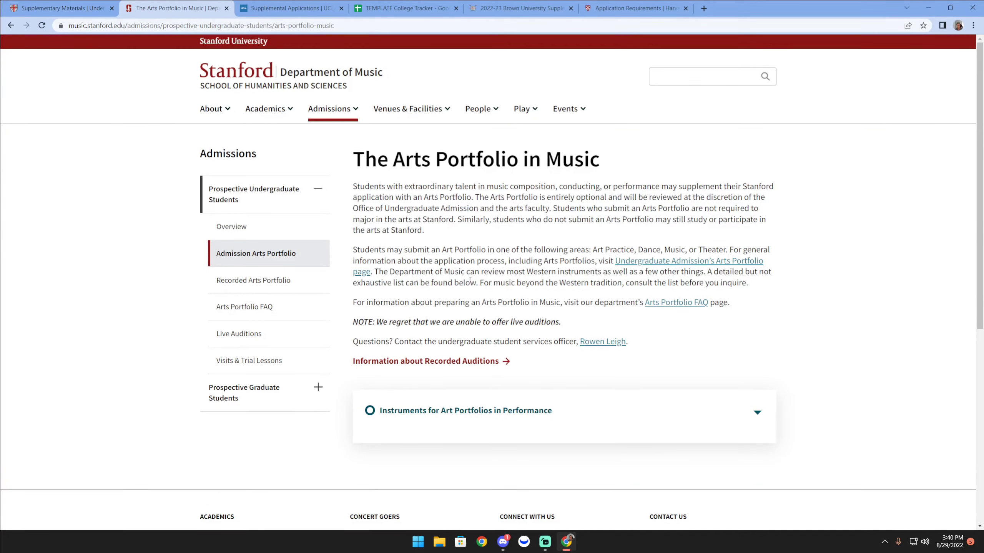
Step: Review the fall supplemental deadlines table on UCLA's Supplemental Applications page
left_click(289, 8)
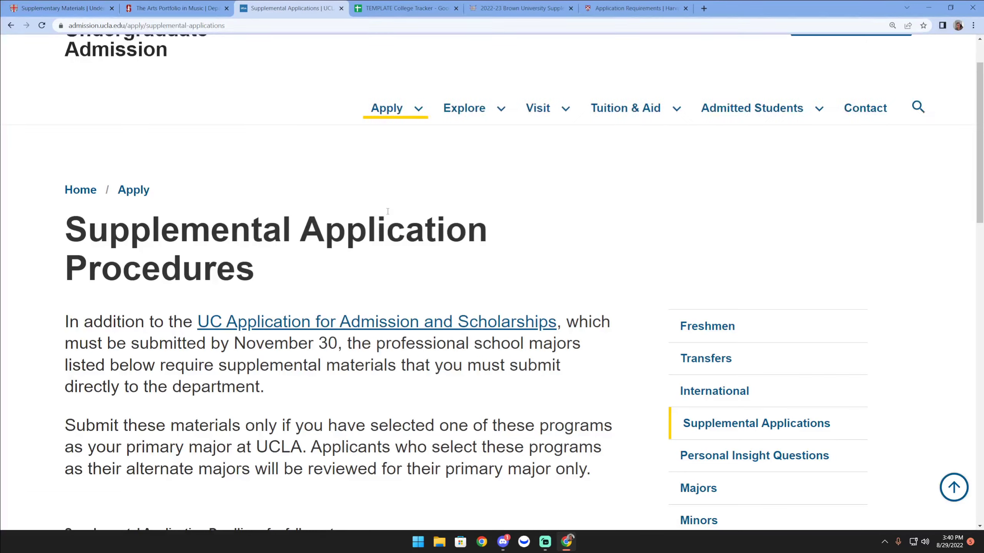
scroll(438, 270, "down", 3)
scroll(428, 267, "down", 3)
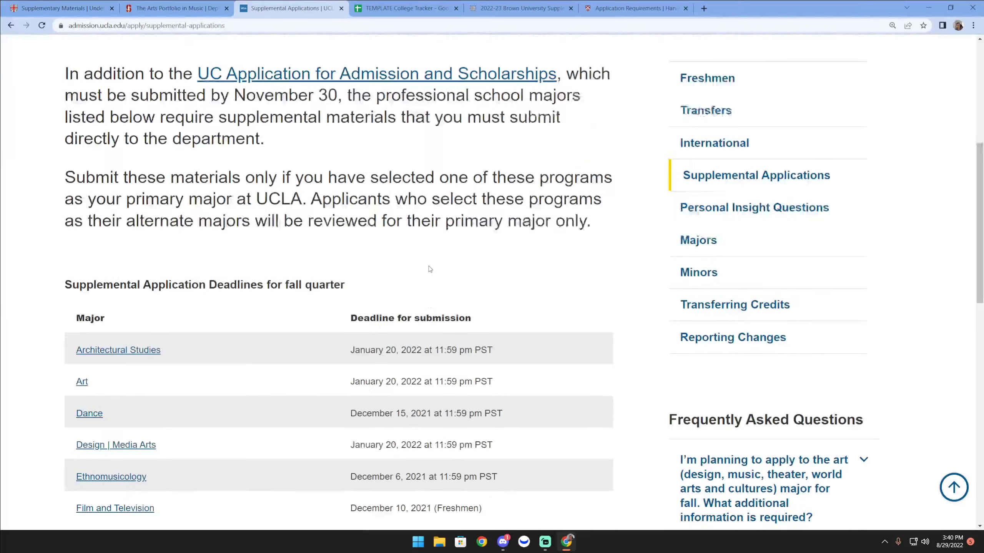
scroll(407, 262, "down", 3)
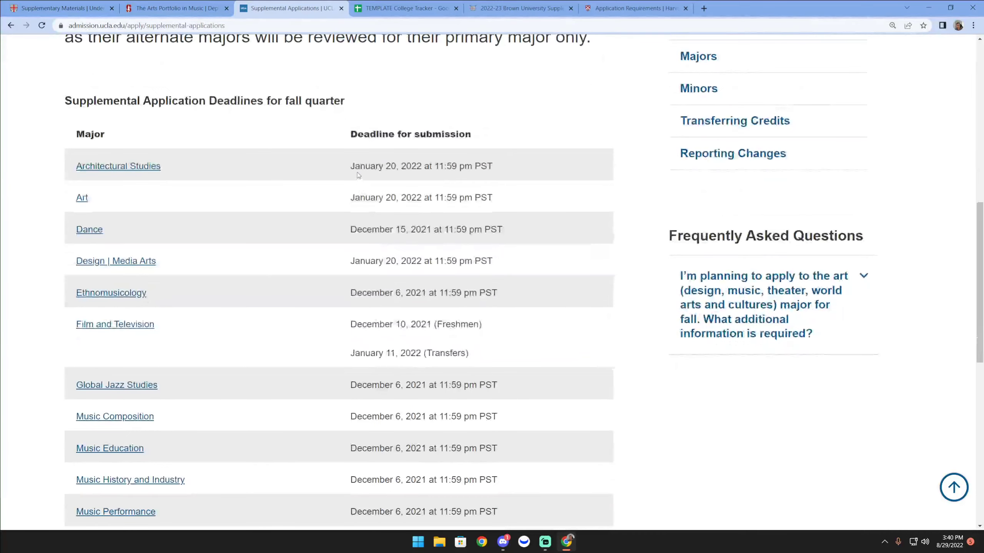
left_click_drag(352, 166, 407, 257)
left_click(411, 267)
scroll(412, 270, "up", 1)
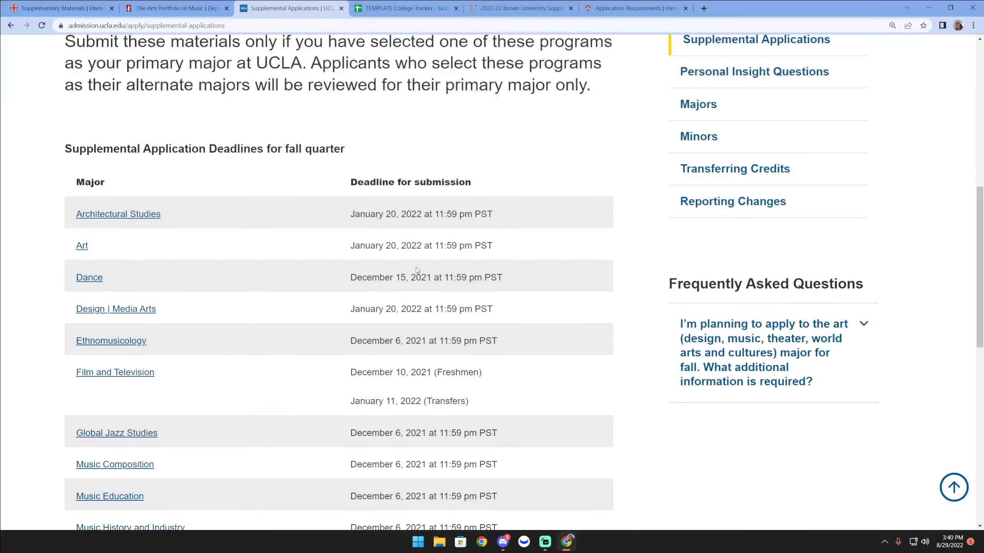
scroll(413, 269, "down", 1)
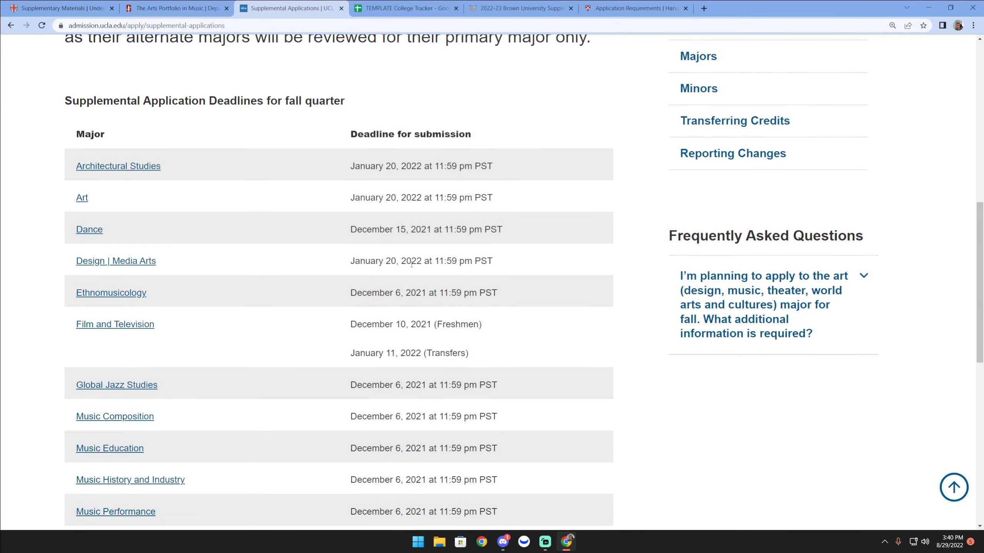
scroll(411, 264, "down", 4)
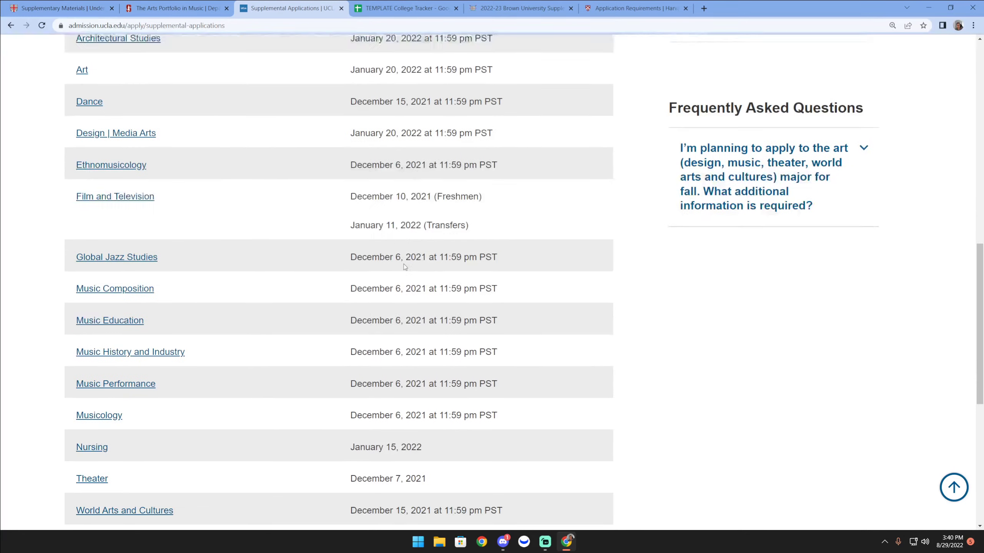
scroll(404, 264, "up", 3)
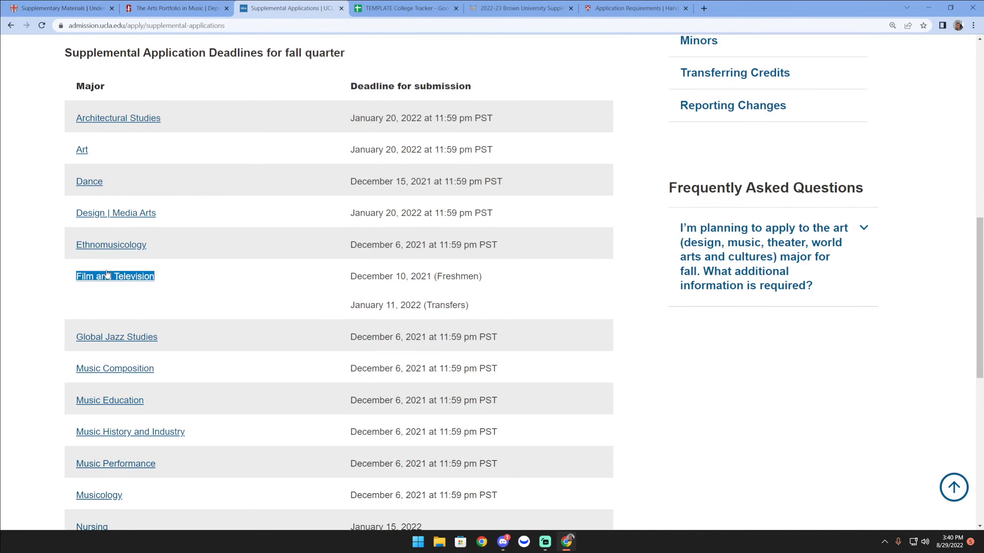
scroll(116, 301, "down", 2)
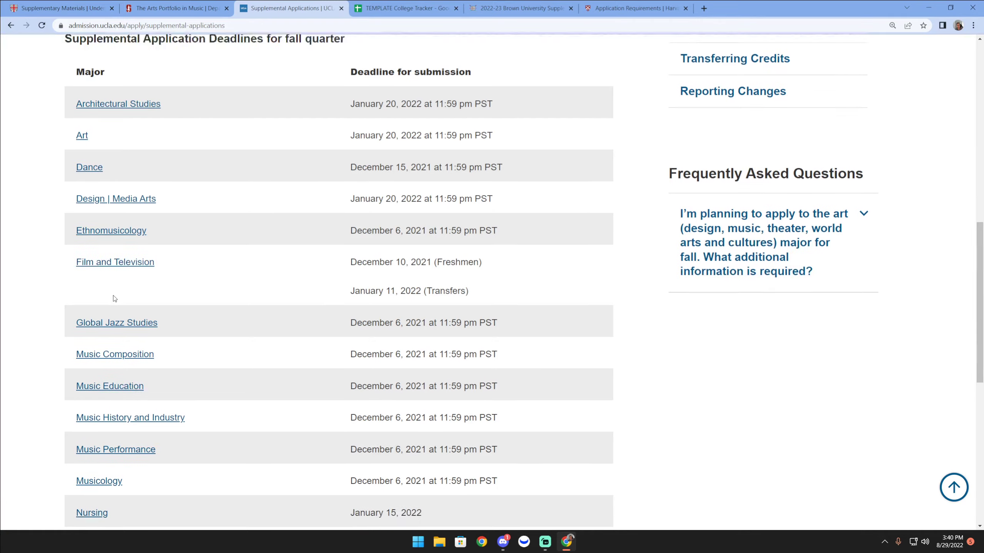
scroll(133, 289, "down", 1)
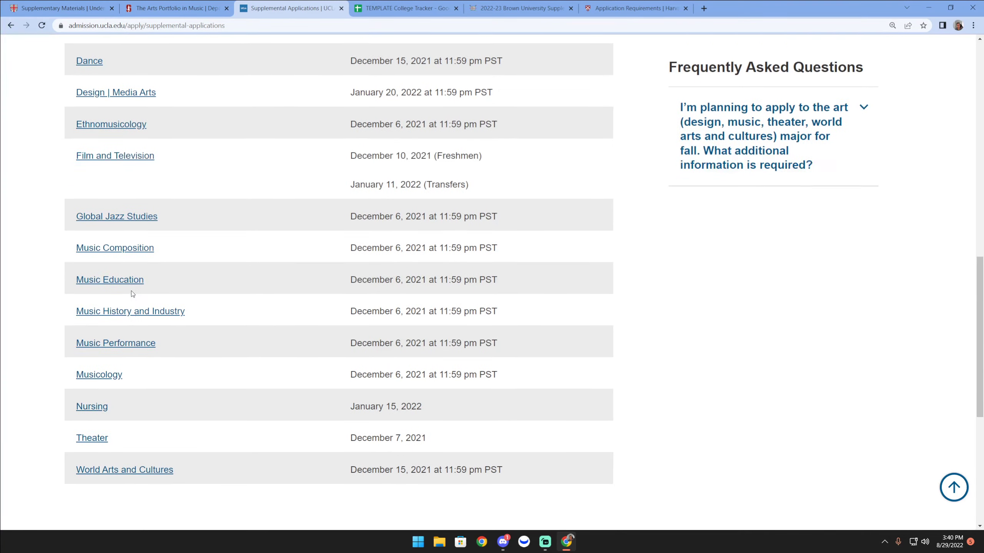
Step: Check the Music History and Industry major's December 6, 2021 deadline, then return to the tracker
triple_click(131, 289)
left_click(279, 271)
scroll(302, 272, "up", 2)
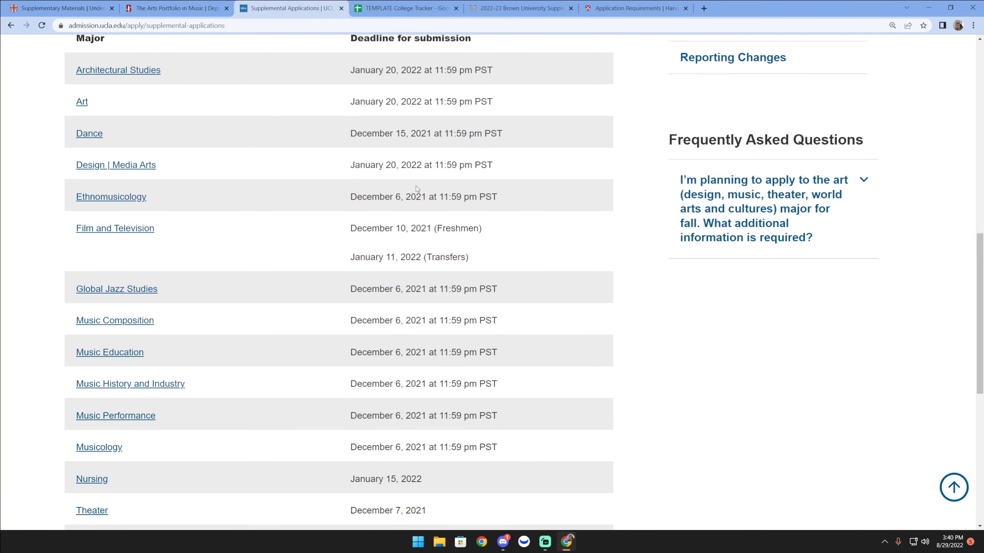
scroll(387, 264, "down", 2)
scroll(387, 269, "up", 3)
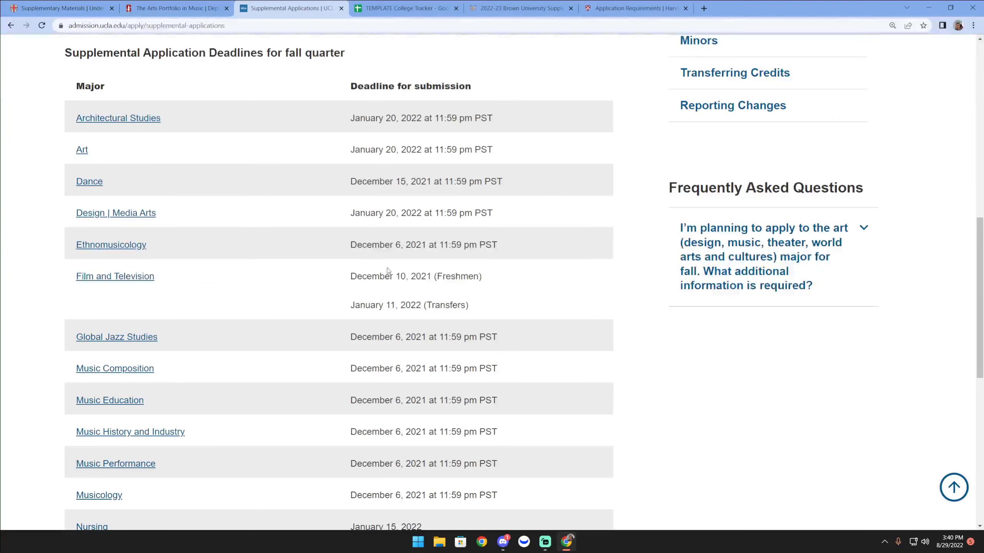
left_click(392, 8)
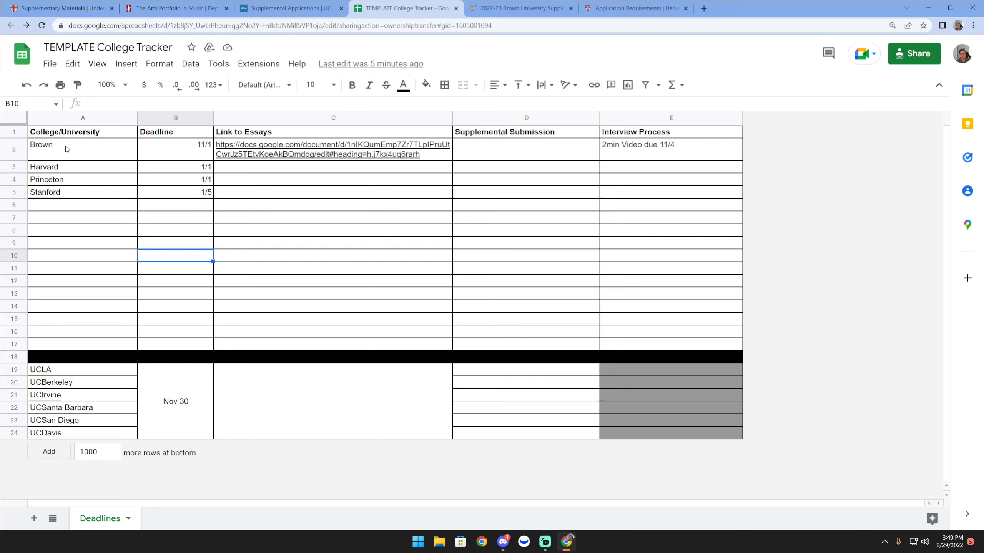
Step: Look over the tracker's college entries in A2:D15
left_click_drag(66, 150, 621, 323)
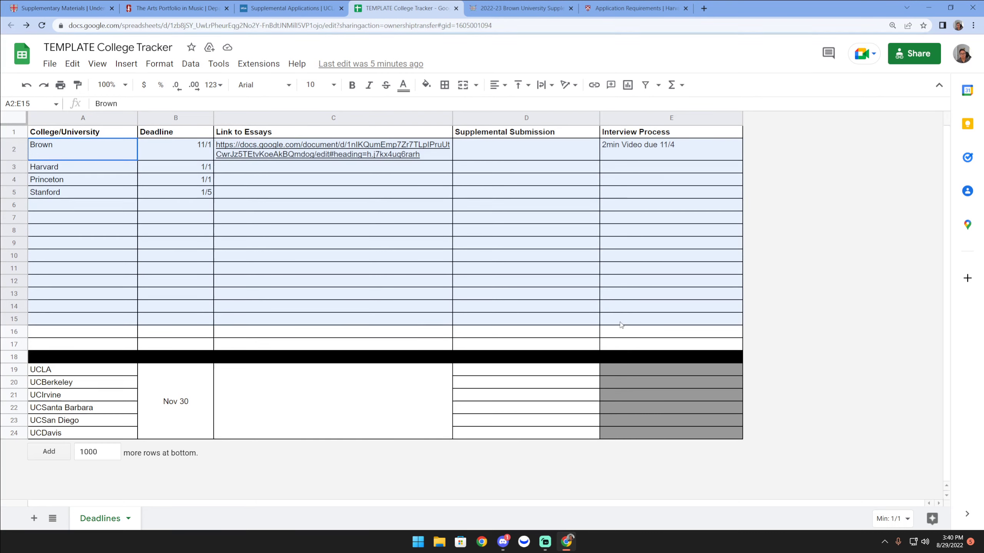
left_click(621, 323)
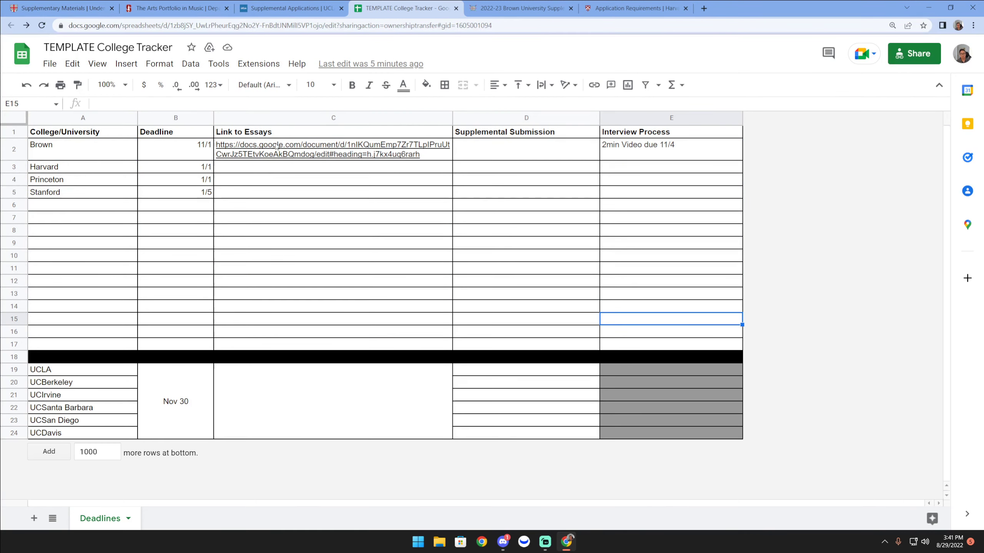
left_click_drag(82, 151, 595, 329)
left_click(411, 257)
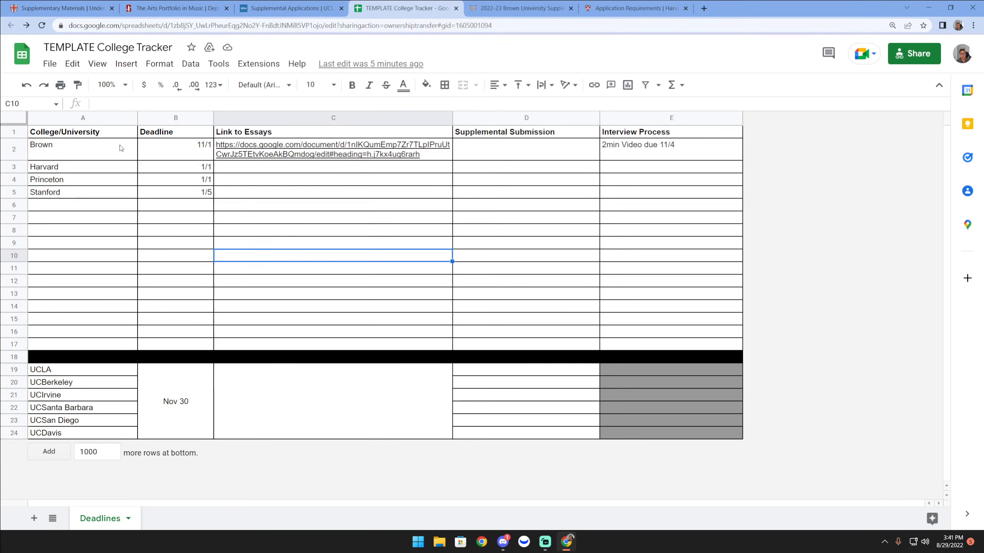
Step: Relabel cell A2 as 'Brown ED' and check its B2 deadline and E2 interview note
left_click(129, 153)
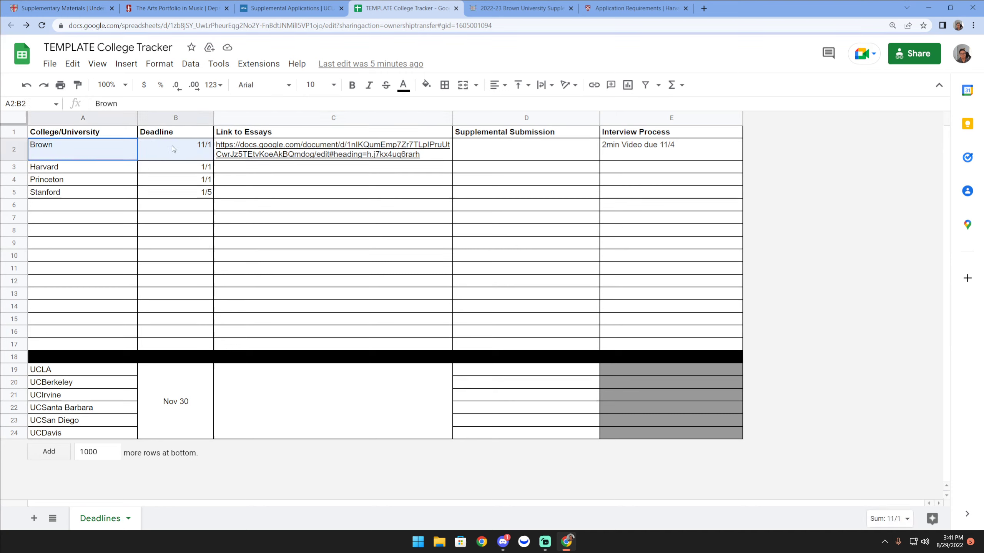
key("shift+Right")
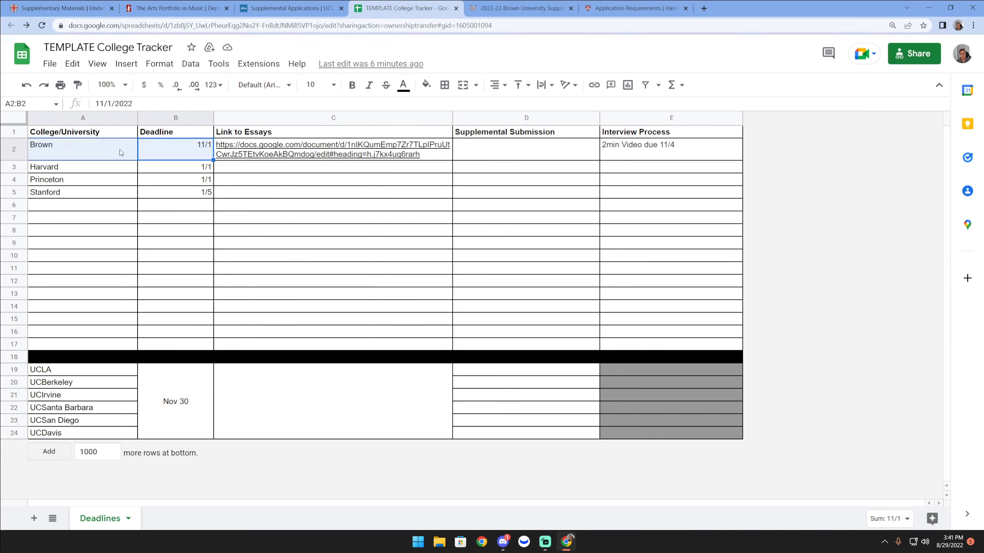
left_click(120, 150)
double_click(121, 153)
type("ED")
key("Return")
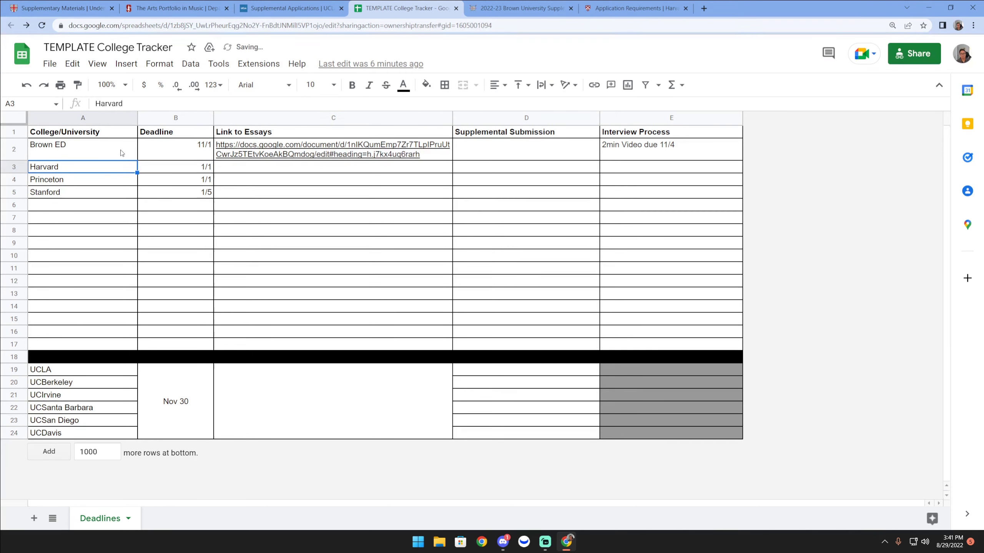
left_click(196, 155)
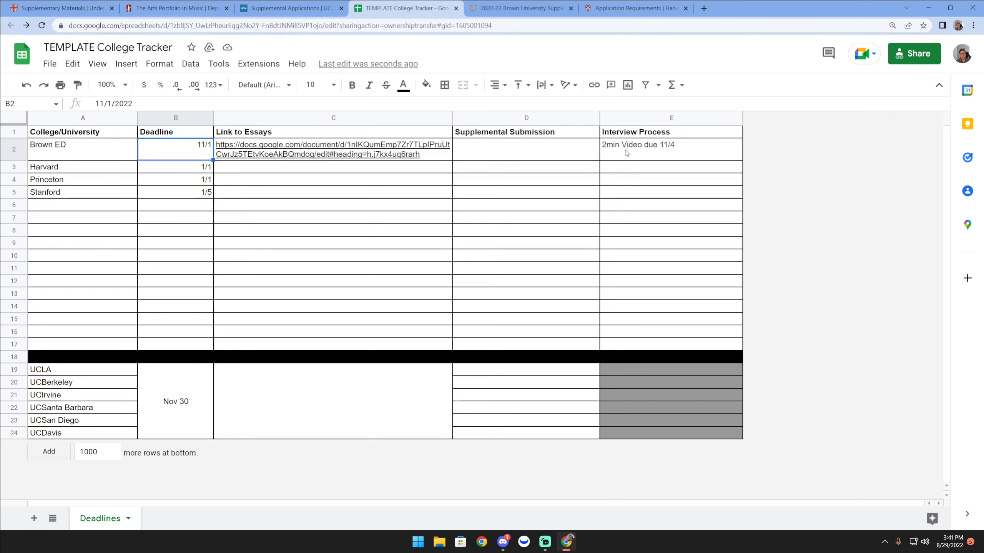
mouse_move(633, 156)
left_mouse_down()
mouse_move(640, 199)
mouse_move(643, 155)
left_mouse_up()
Step: Search Google for 'BROWN INTERVIEW' and open Brown's Video Introduction / Alumni Interview page
left_click(612, 8)
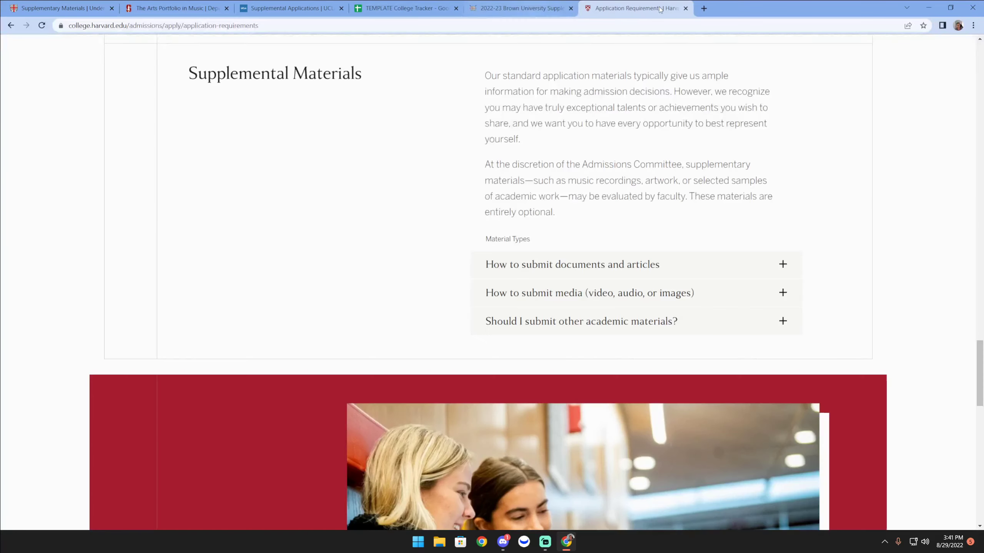
scroll(607, 160, "up", 5)
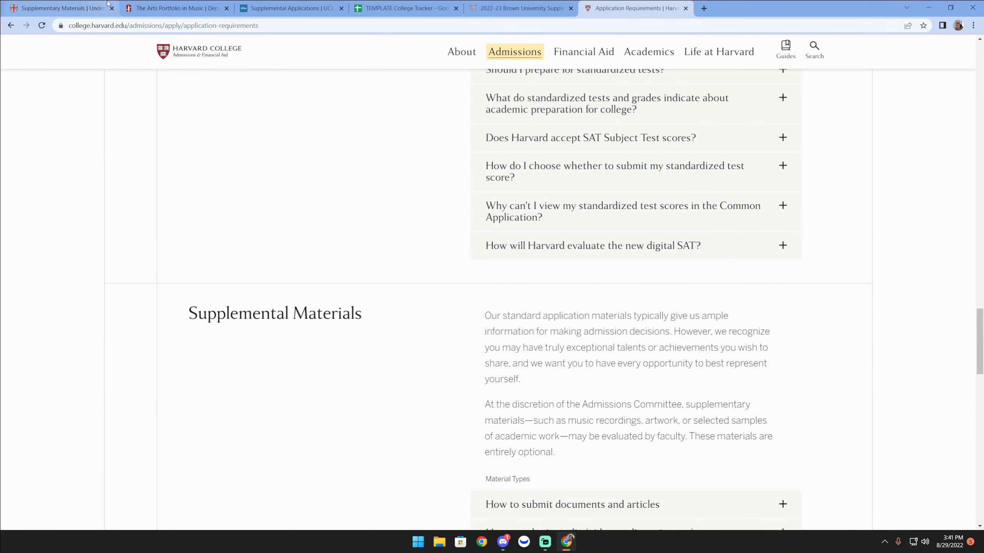
left_click(703, 8)
type("B")
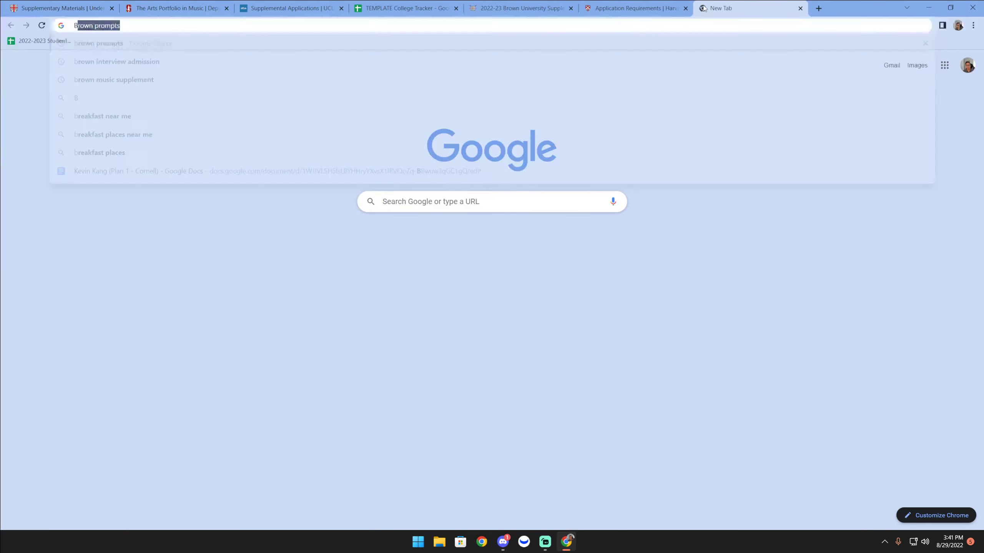
type("ROWN INTERVIEW")
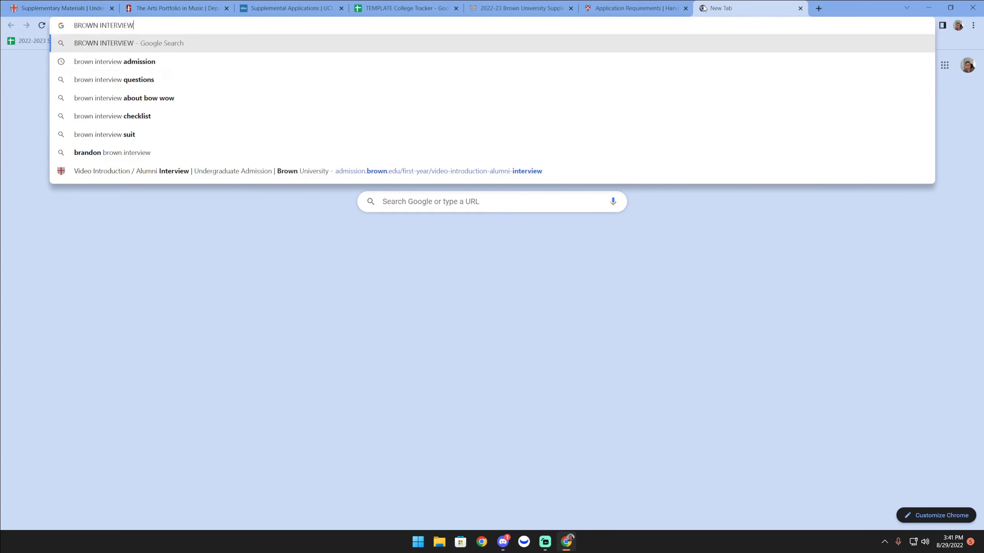
key("Return")
left_click(437, 211)
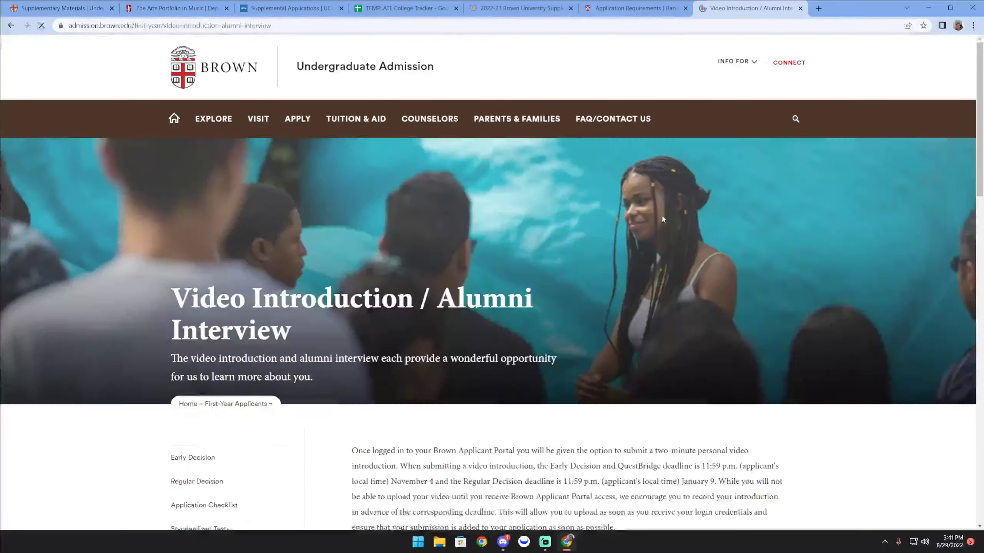
scroll(661, 216, "down", 3)
scroll(695, 273, "down", 2)
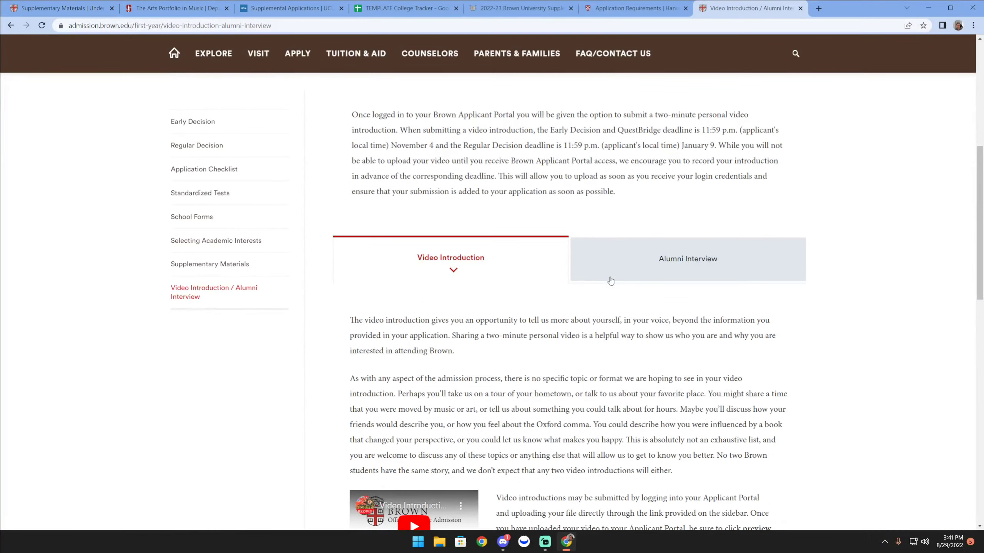
scroll(554, 294, "up", 1)
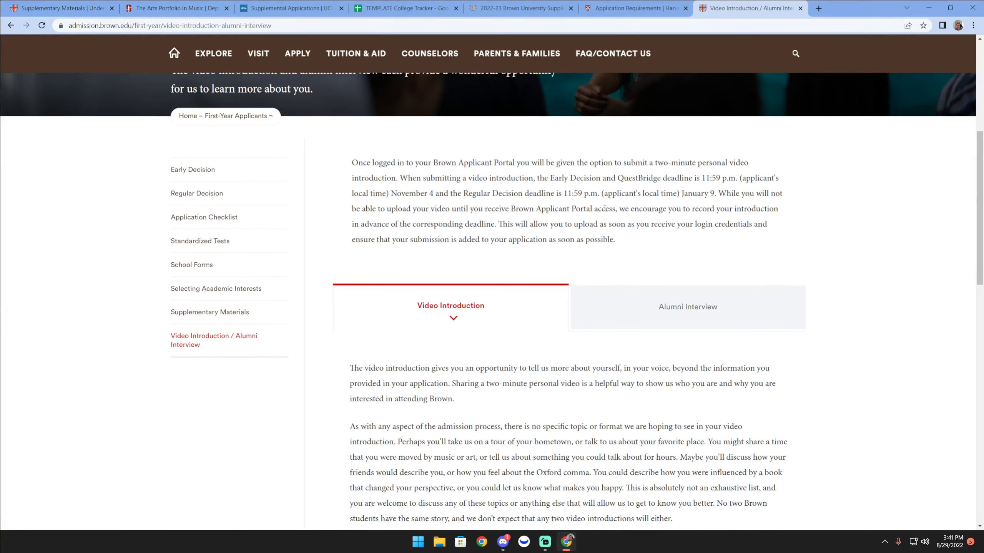
Step: Highlight the two-minute video note and the November 4 ED/QuestBridge and January 9 RD deadlines
mouse_move(638, 166)
left_mouse_down()
mouse_move(750, 166)
mouse_move(397, 173)
mouse_move(640, 163)
mouse_move(624, 158)
left_mouse_up()
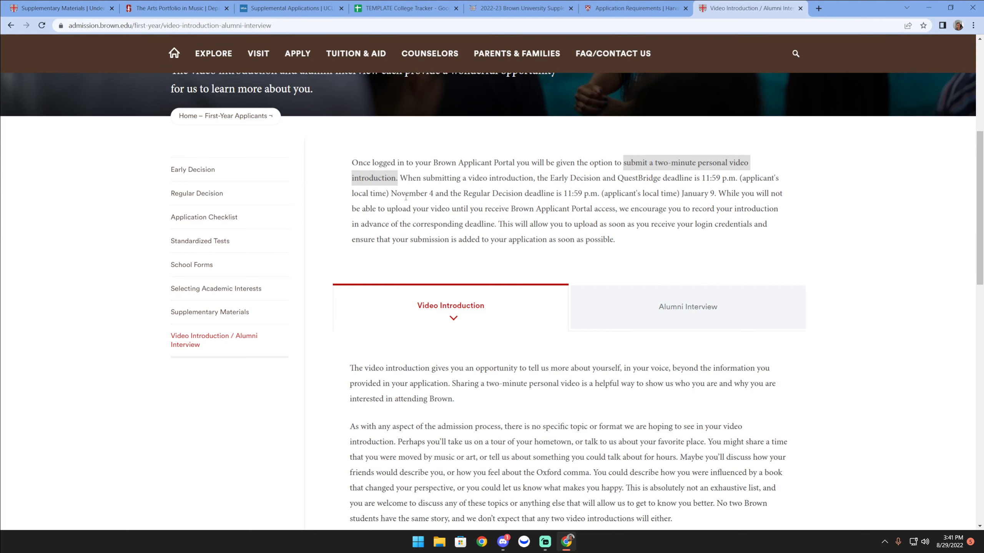
left_click_drag(389, 193, 437, 195)
left_click_drag(683, 193, 718, 194)
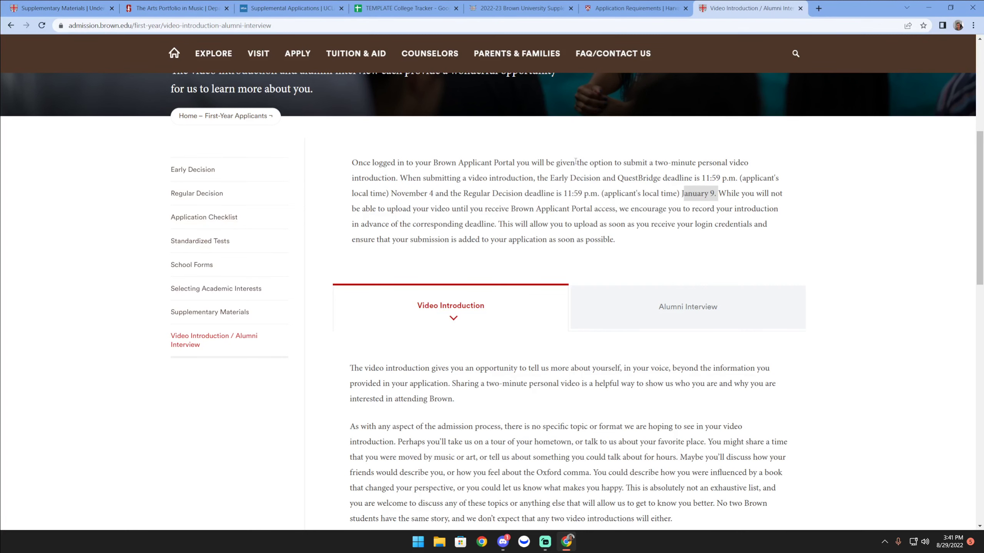
left_click_drag(603, 178, 711, 178)
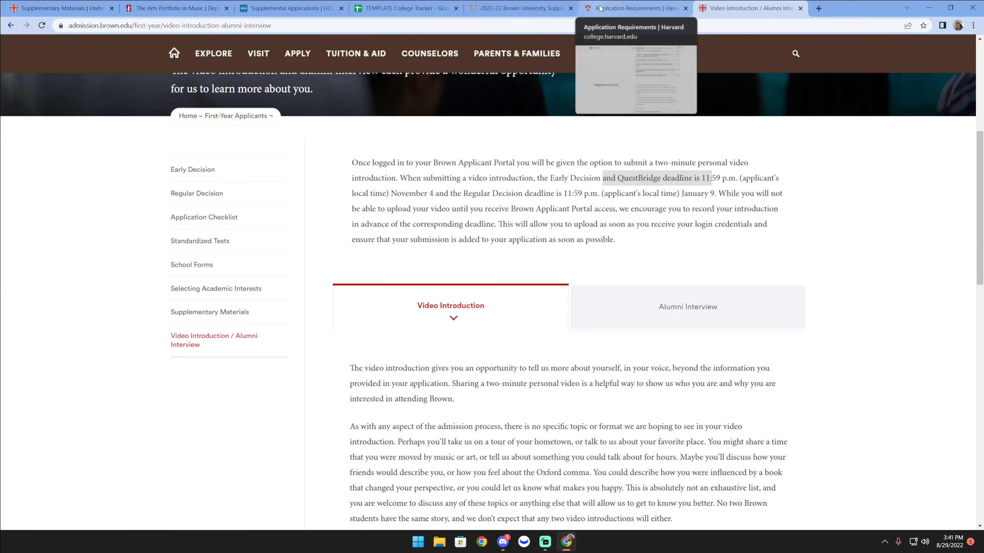
Step: Edit Brown ED's interview cell E2 to read '11/4 - 2min Video due'
left_click(290, 7)
left_click(405, 7)
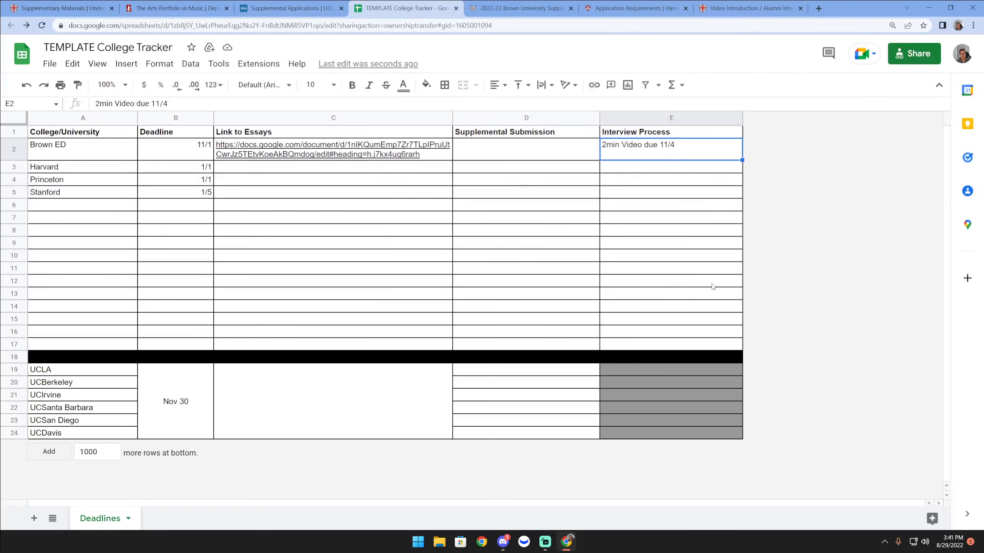
left_click(93, 159)
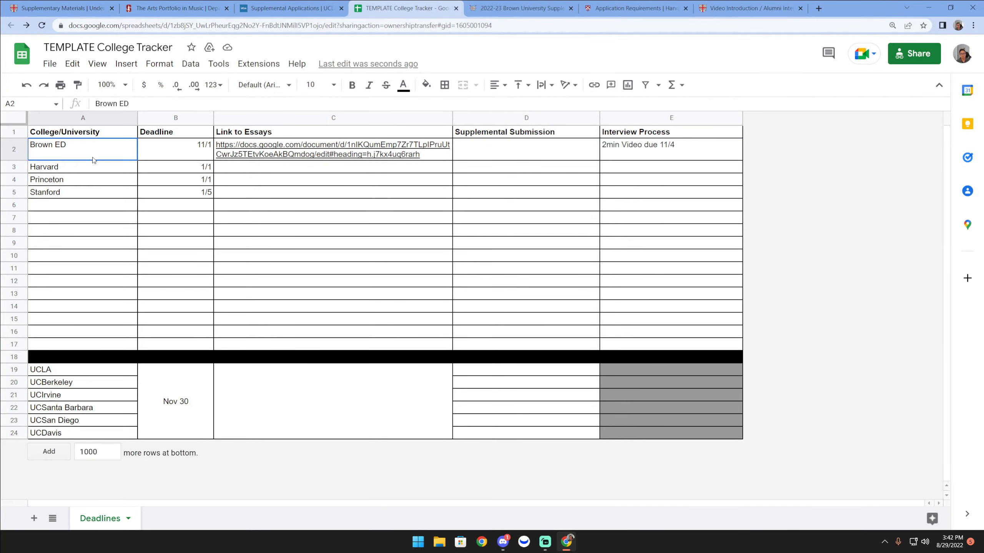
left_click(658, 134)
left_click(659, 153)
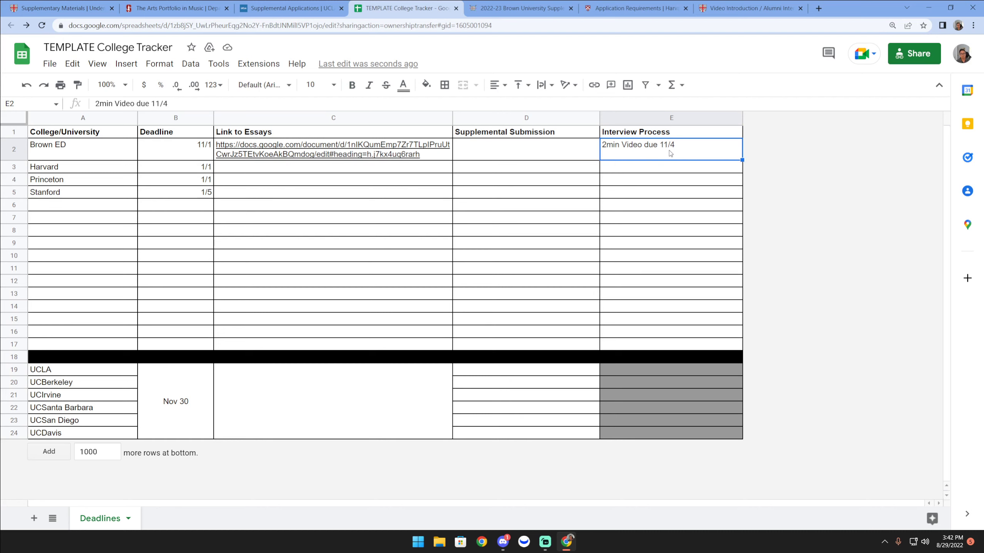
double_click(658, 145)
left_click_drag(658, 144, 562, 142)
key("BackSpace")
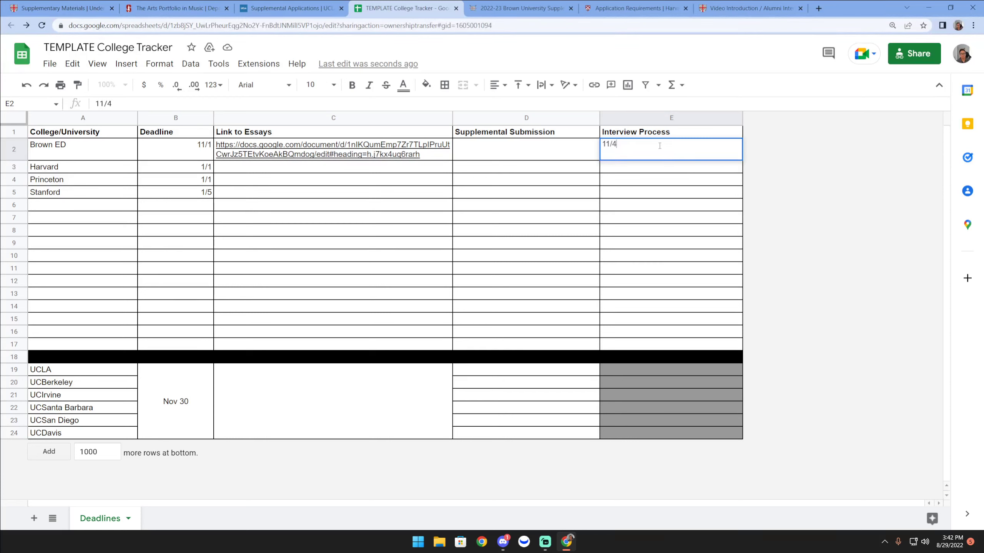
key("ctrl+z")
left_click(645, 209)
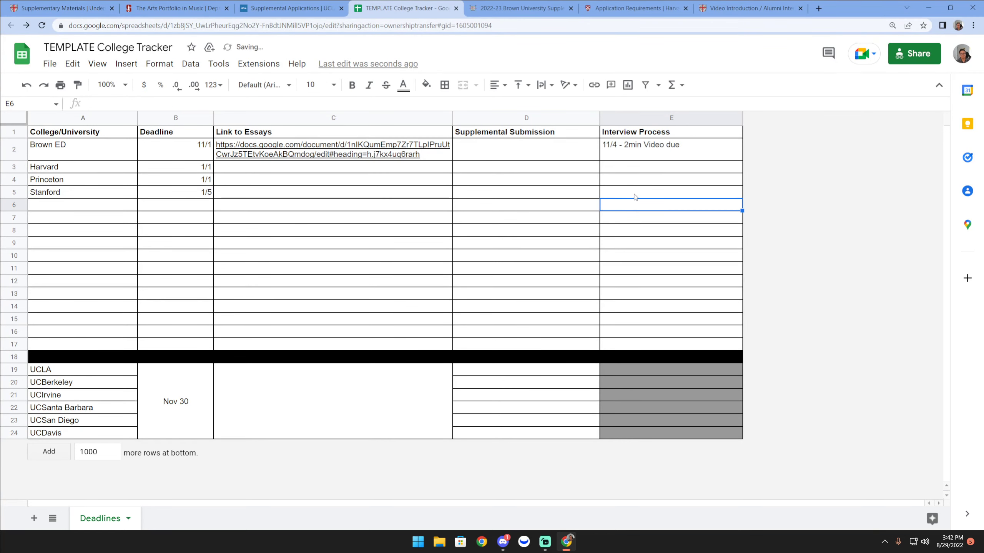
Step: Format the 11/4 date in cell E2 as bold red text
left_click(613, 152)
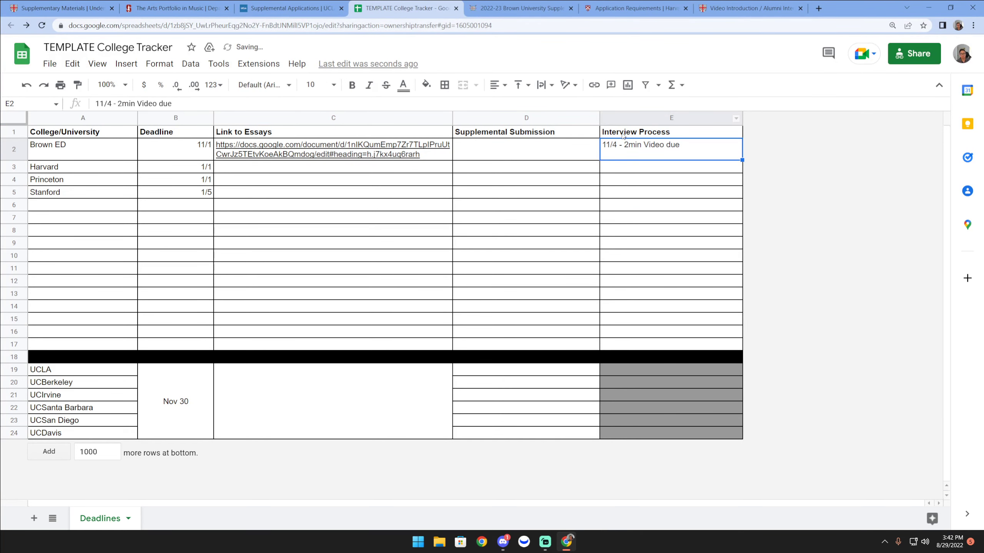
double_click(617, 144)
left_click_drag(616, 144, 536, 122)
left_click(351, 85)
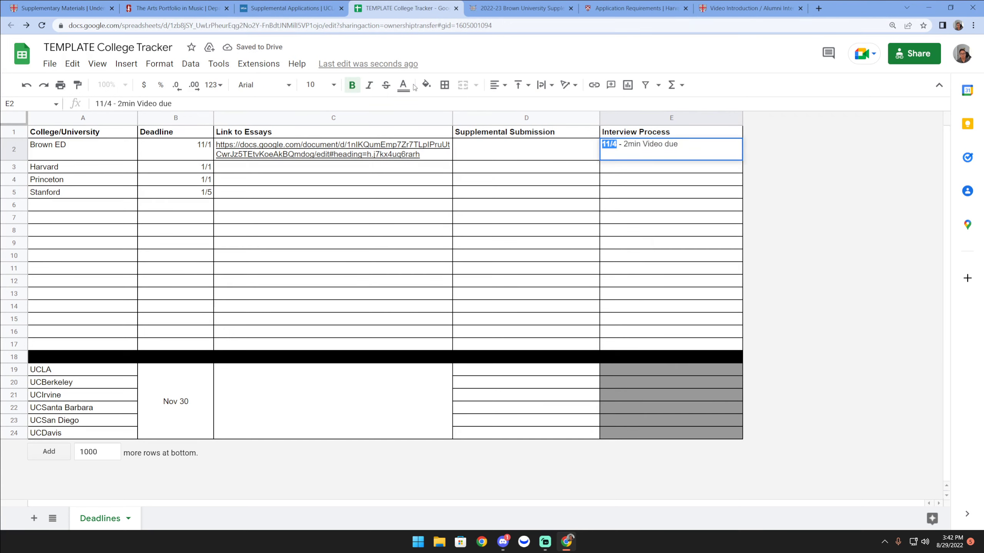
left_click(403, 84)
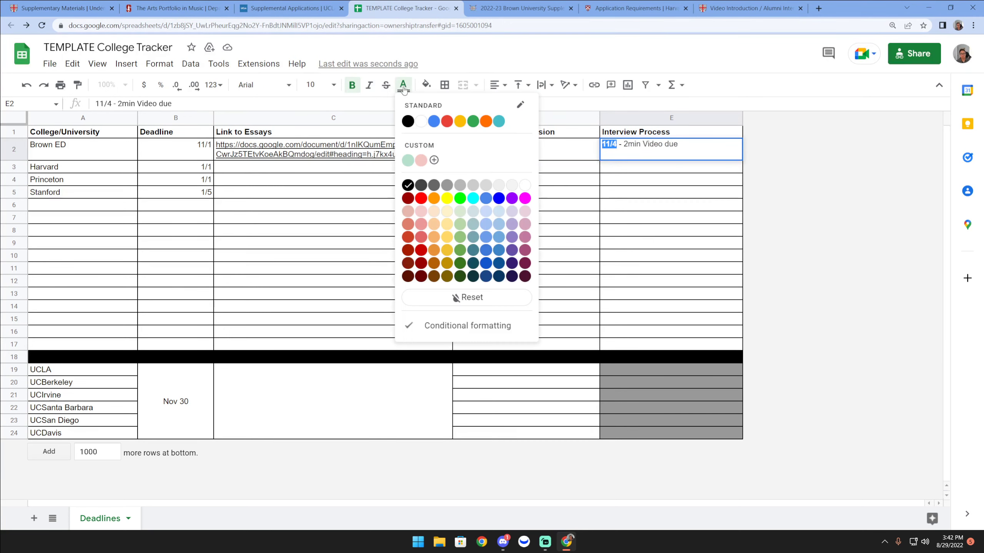
left_click(421, 201)
left_click(511, 308)
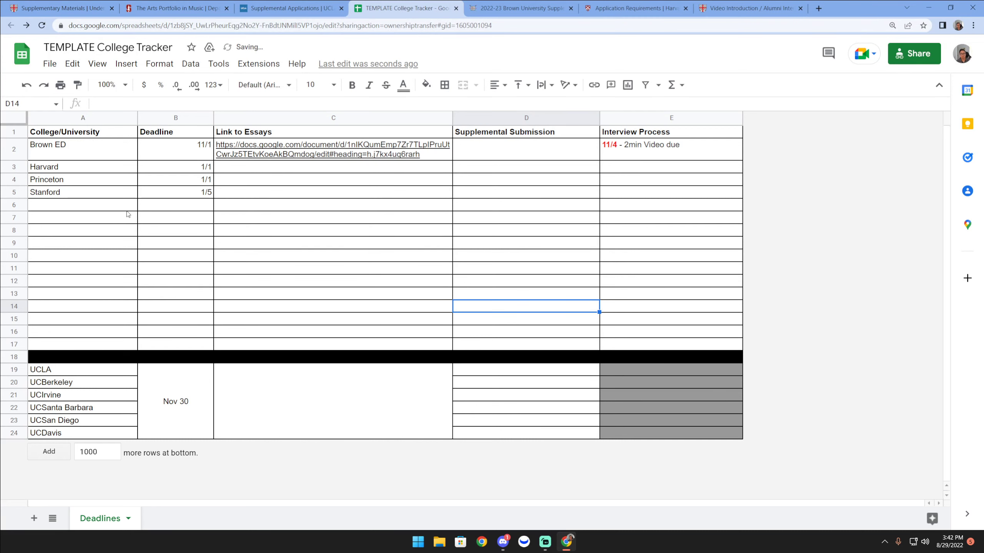
left_click(492, 152)
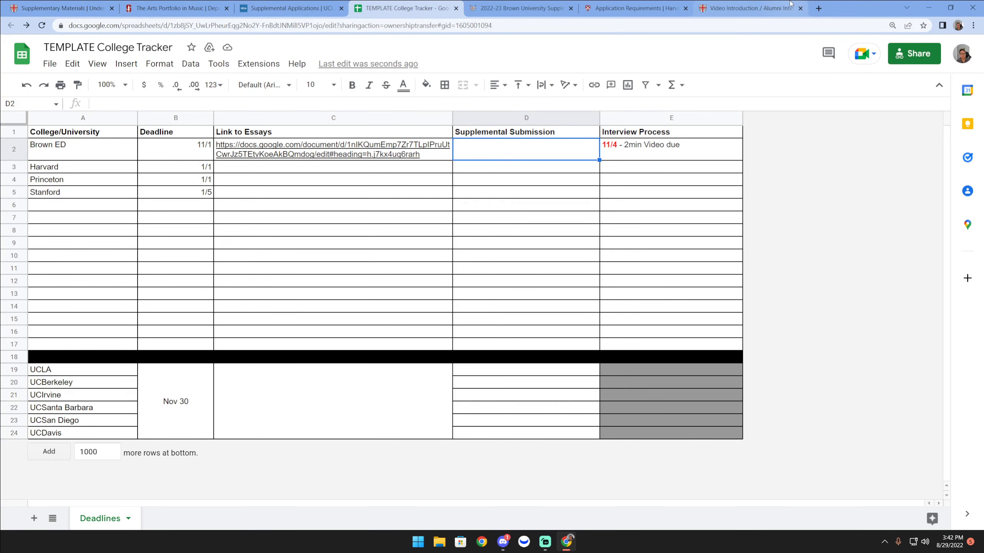
Step: Switch from the Stanford tab back to Brown's Supplementary Materials page
key("ctrl+2")
key("alt+Left")
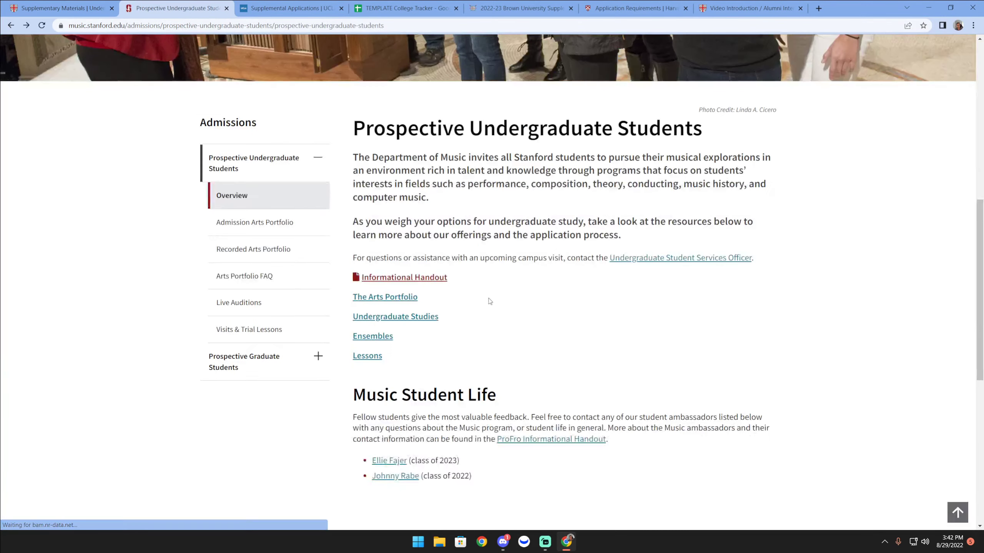
key("ctrl+1")
scroll(610, 342, "down", 4)
scroll(610, 342, "up", 3)
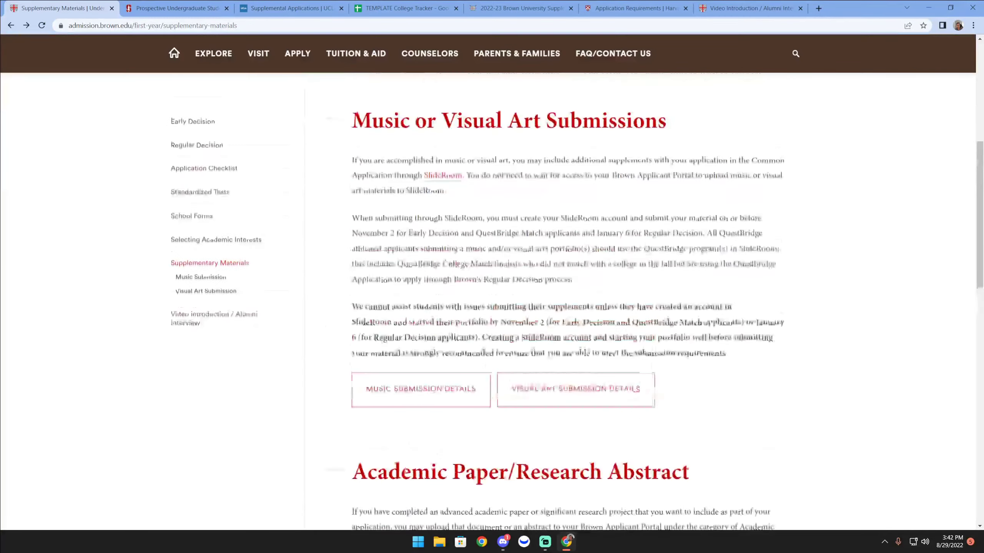
Step: Copy the Visual Art Submission Details page URL and open Brown's Submit via SlideRoom link
left_click(576, 391)
scroll(528, 342, "down", 5)
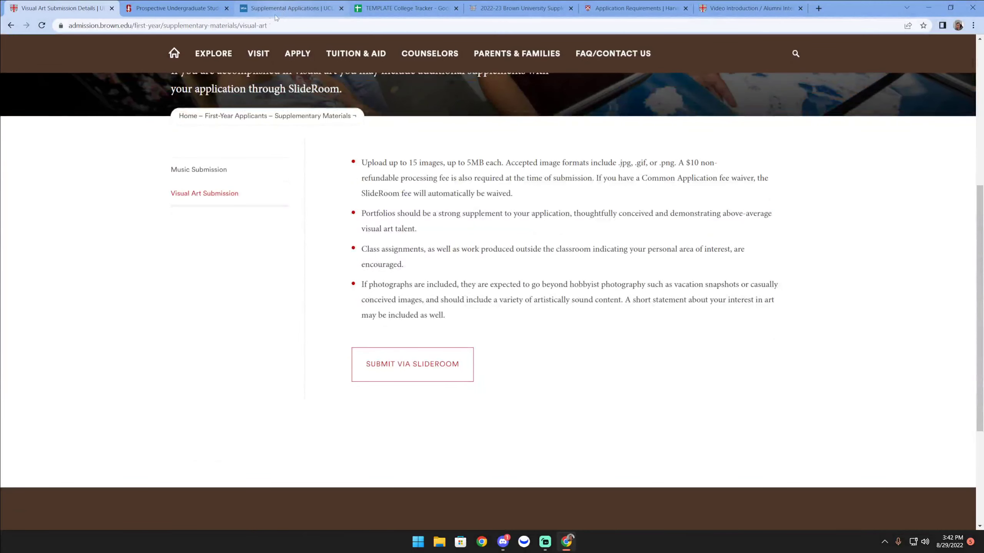
key("ctrl+l")
key("ctrl+c")
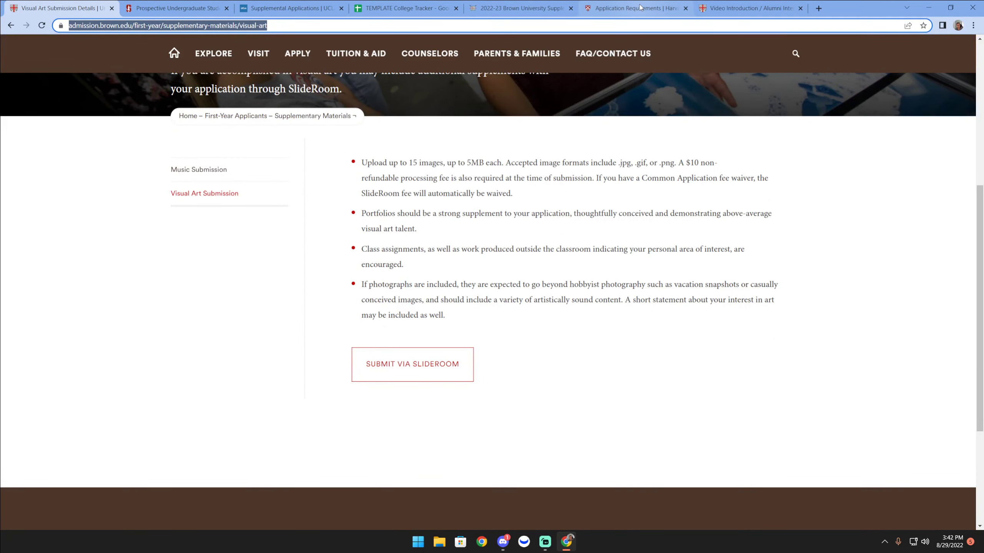
left_click_drag(443, 163, 406, 378)
left_click(405, 378)
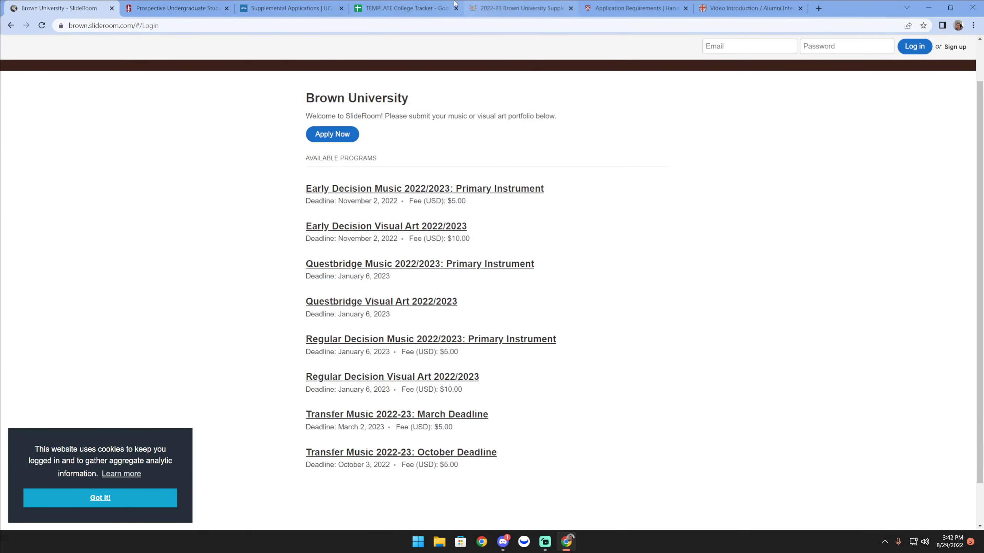
left_click(410, 7)
Step: Paste the Brown visual-art page link into Supplemental Submission cell D2
double_click(575, 142)
key("ctrl+v")
key("Return")
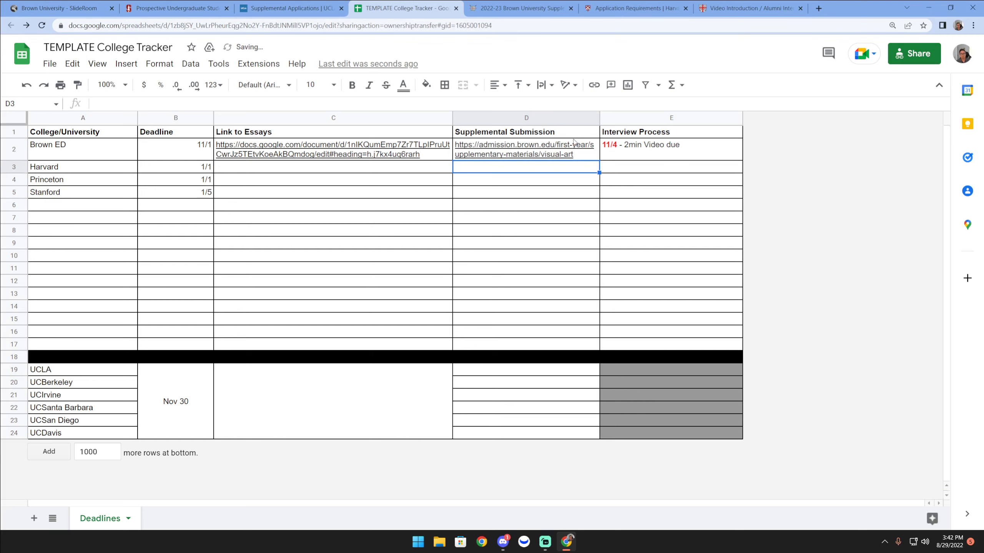
mouse_move(557, 144)
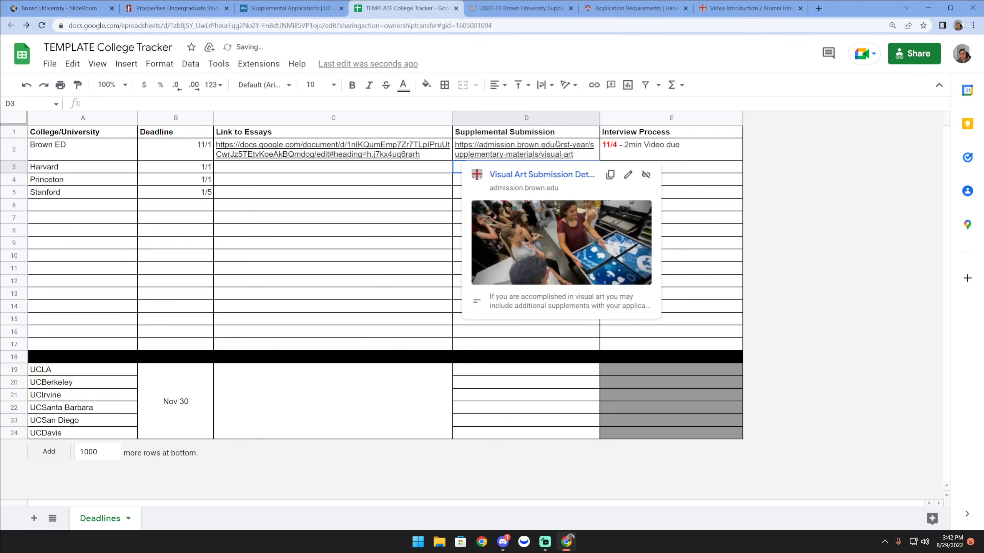
Step: Open the Brown Essays document linked from cell C2
left_click(340, 155)
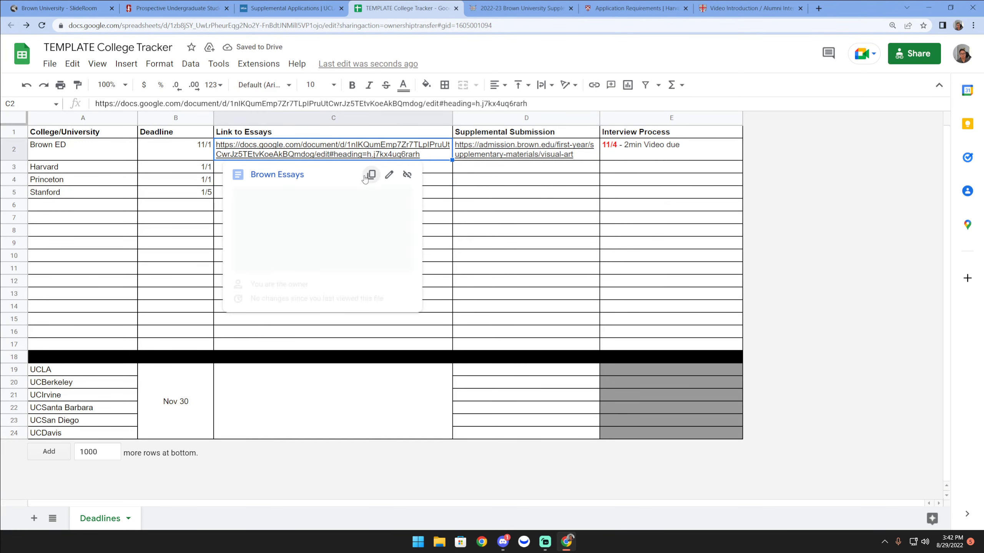
left_click(146, 158)
left_click_drag(72, 154, 390, 291)
left_click_drag(340, 147, 314, 162)
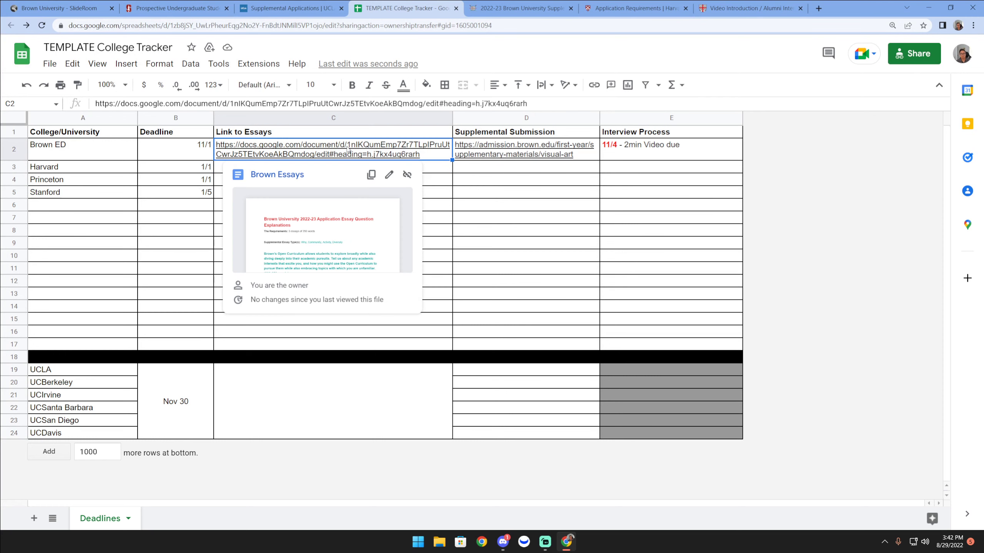
left_click(277, 175)
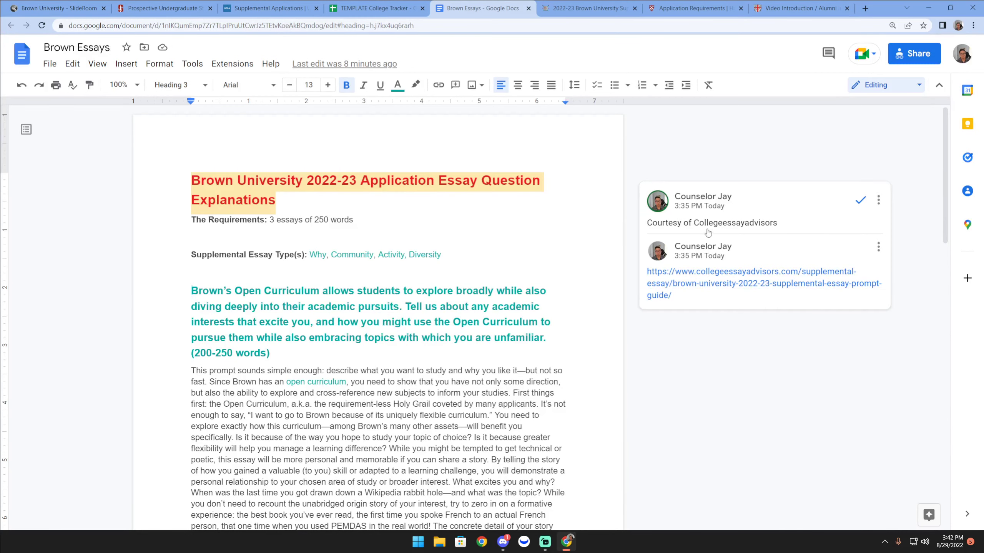
left_click_drag(694, 224, 776, 226)
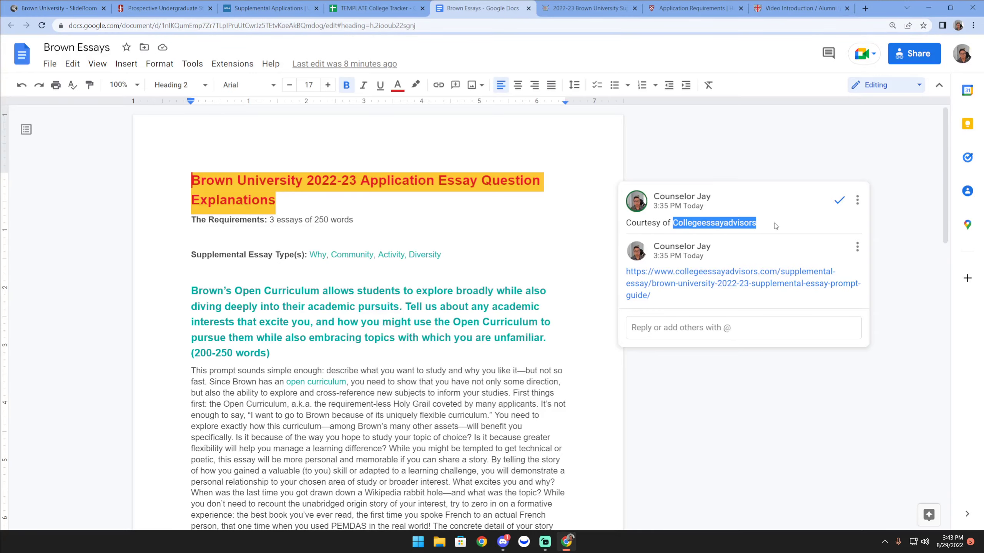
scroll(776, 226, "down", 15)
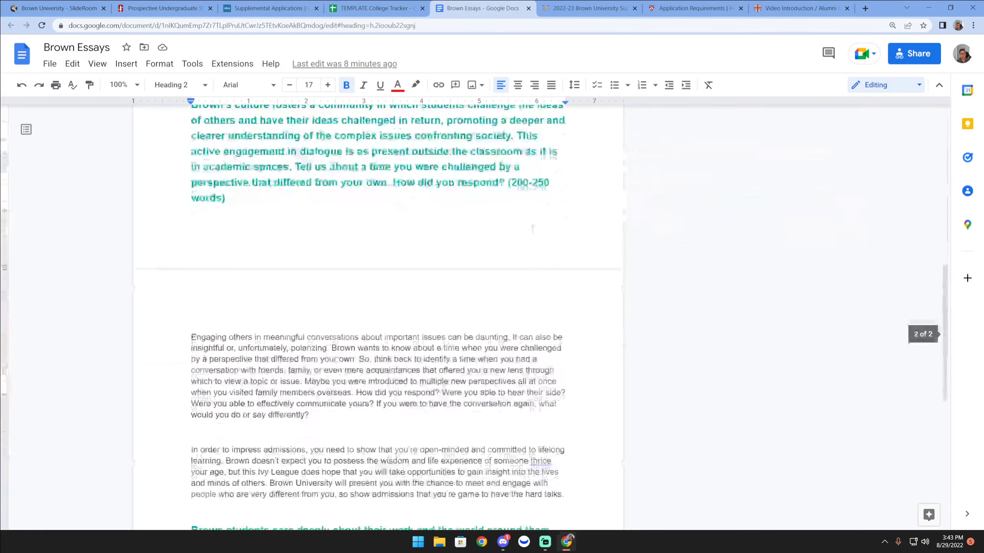
left_click(375, 8)
left_click(384, 205)
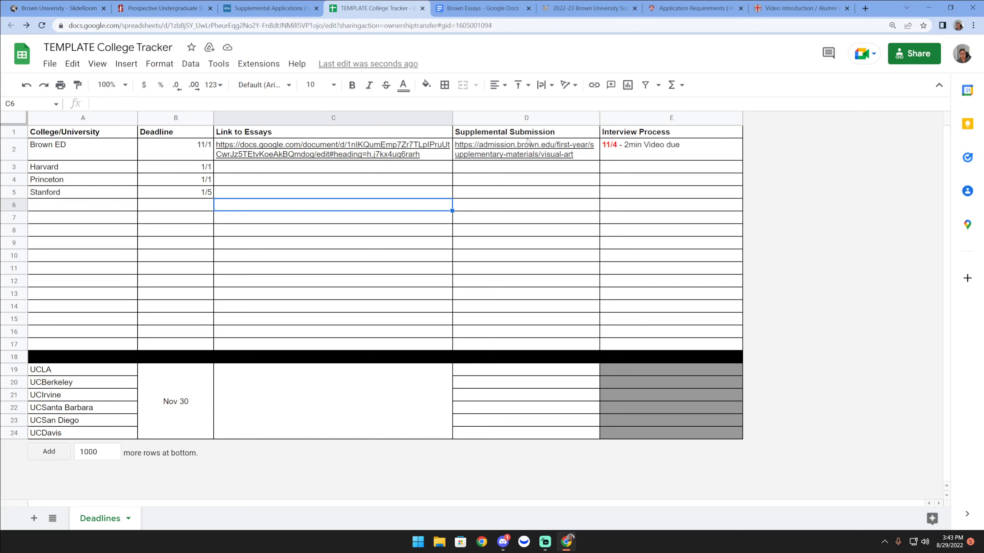
left_click_drag(507, 150, 531, 349)
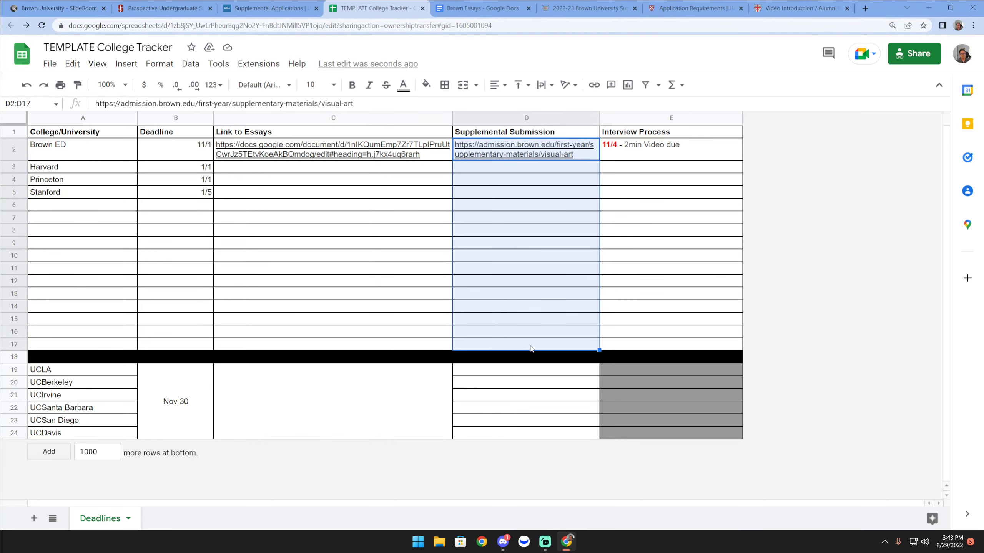